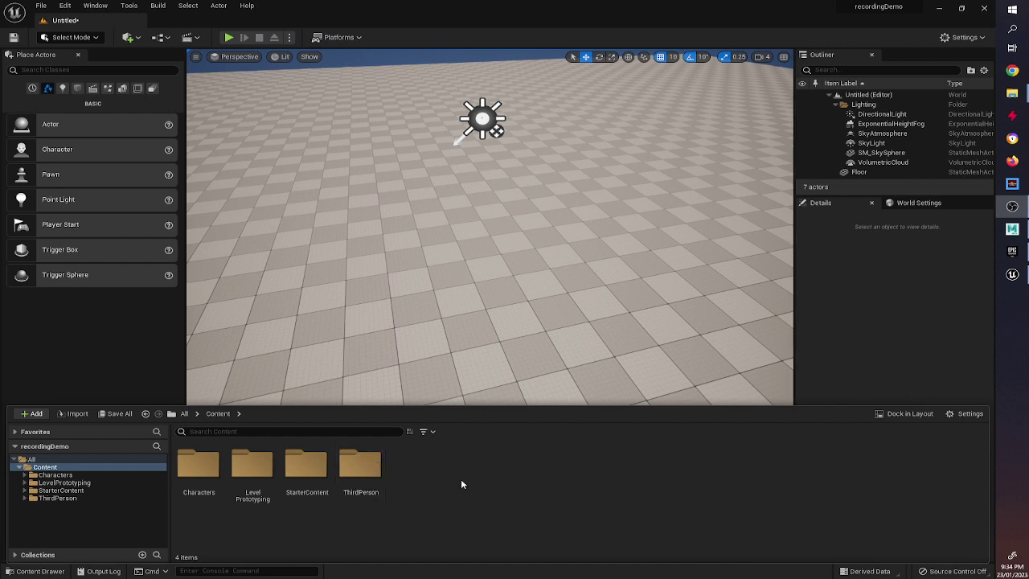
Create a folder named AdventureGameAssets in the project's Content folder.
right_click(490, 466)
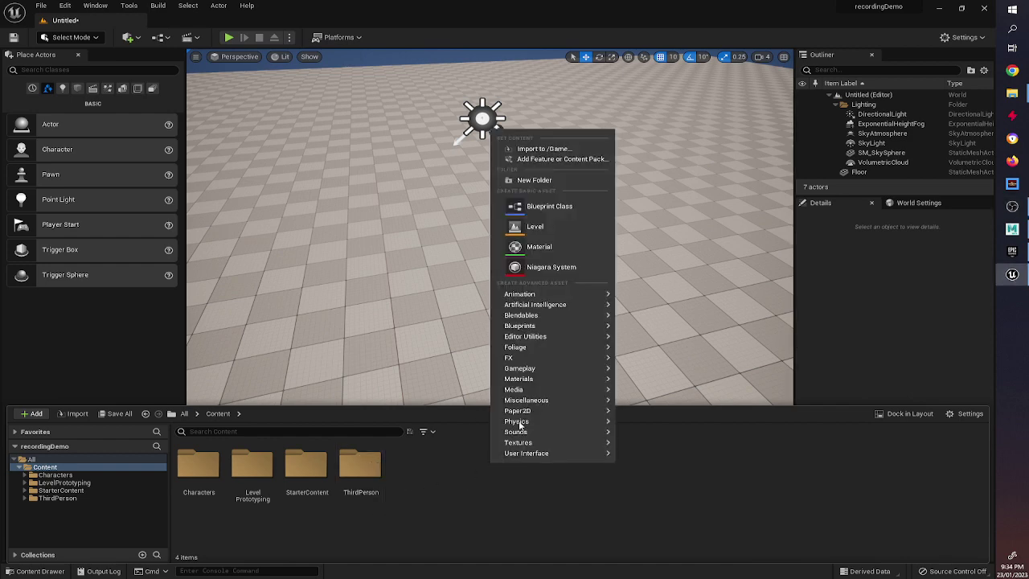
left_click(541, 178)
type("Adv")
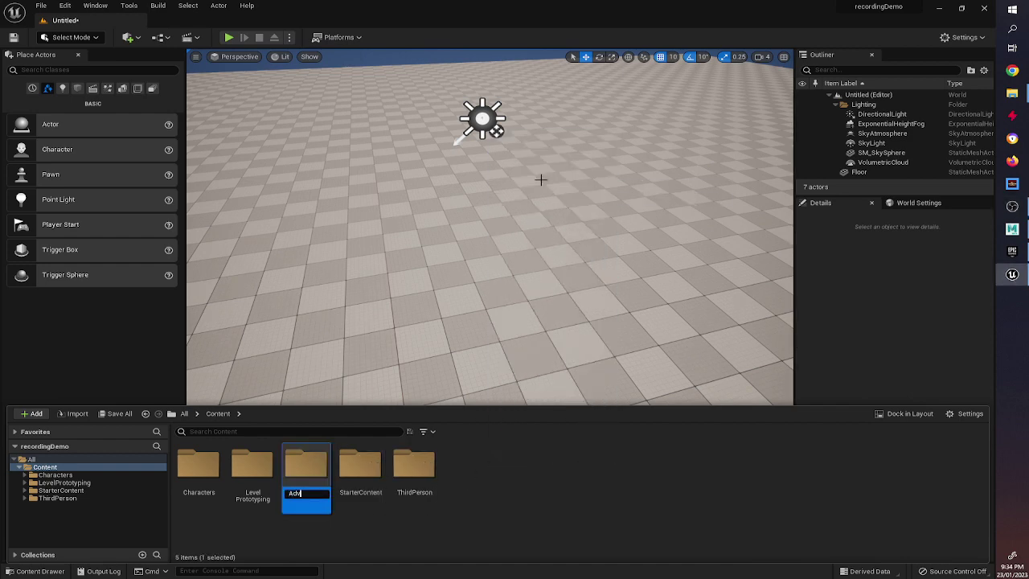
type("entureA")
key("BackSpace")
type("GameAssets")
key("Return")
Open the AdventureGameAssets folder and create a subfolder named Props.
double_click(188, 465)
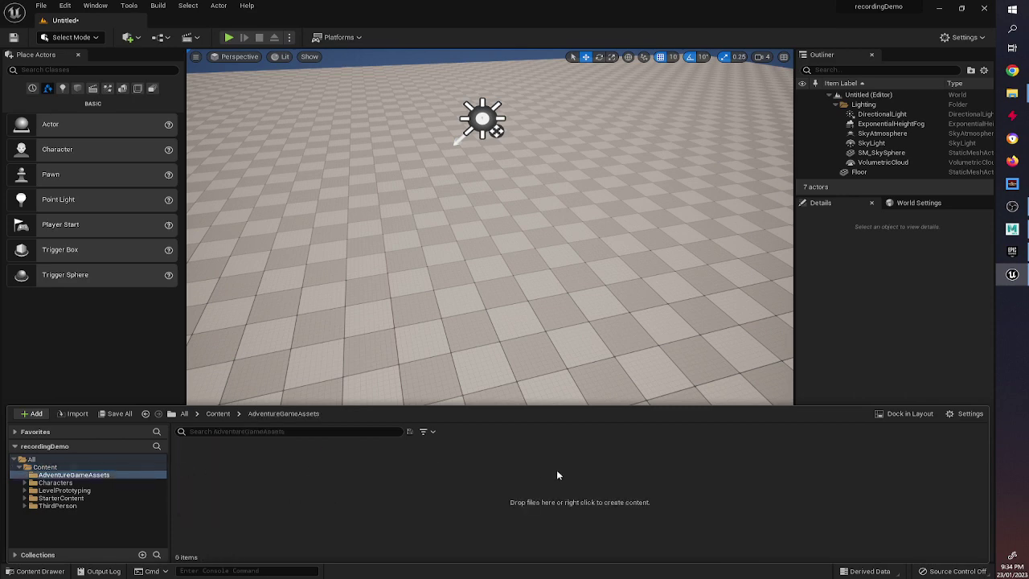
right_click(556, 475)
left_click(612, 187)
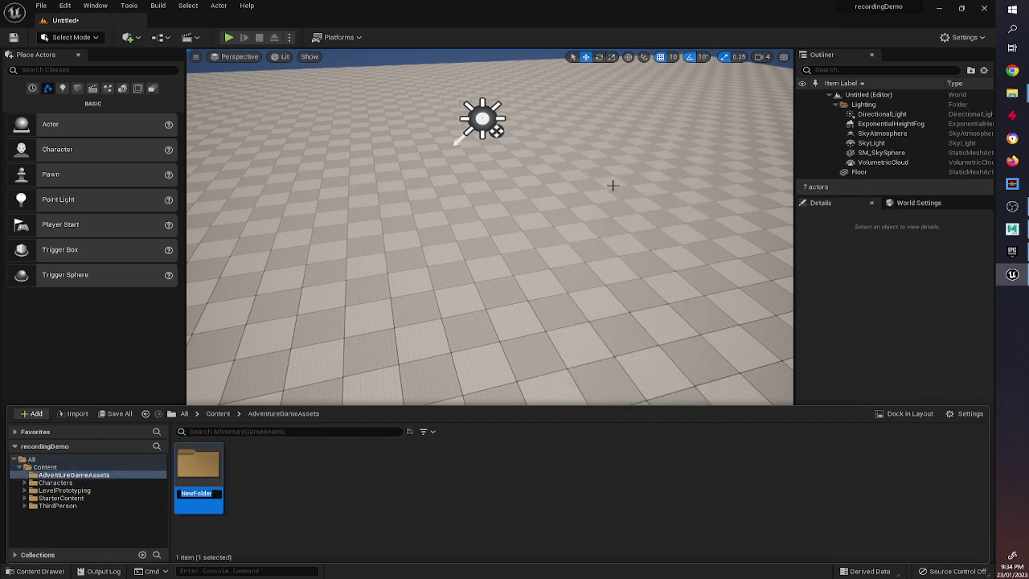
type("Props")
key("Return")
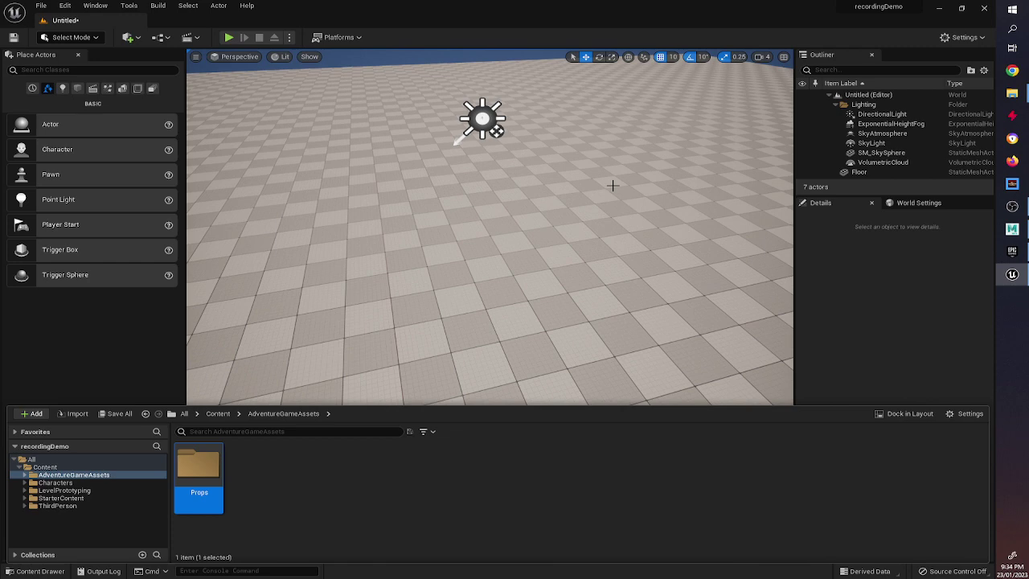
Open the Props folder and create a subfolder named Weapons.
double_click(198, 478)
right_click(304, 478)
left_click(379, 184)
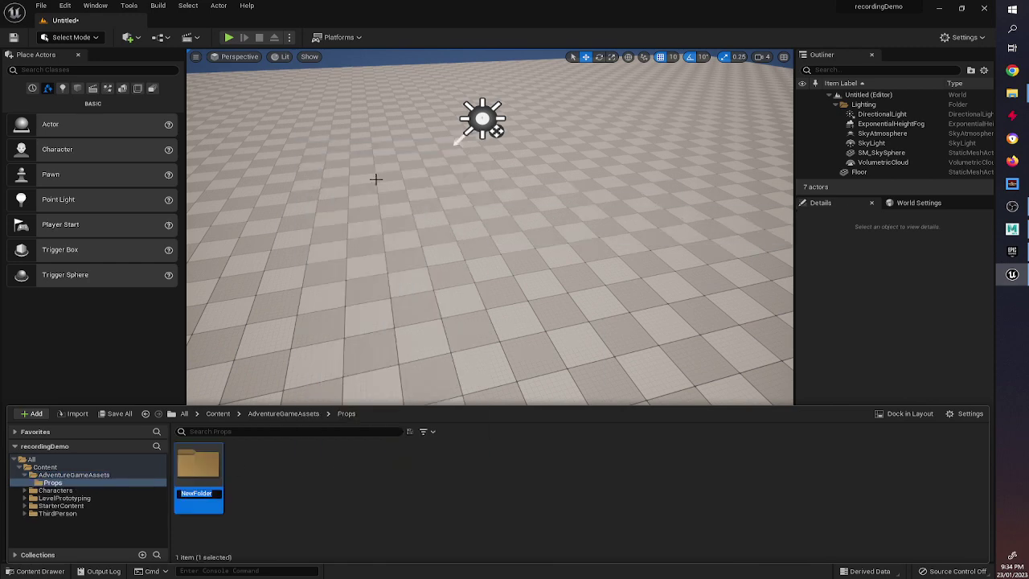
type("Weapons")
key("Return")
Open the Weapons folder and create a subfolder named Swords.
double_click(210, 476)
right_click(237, 479)
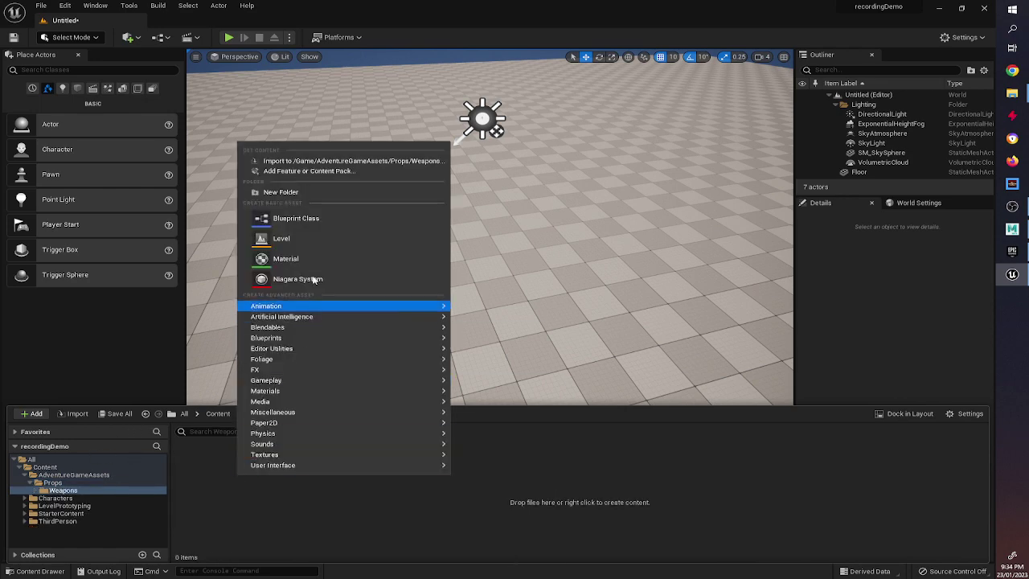
left_click(287, 194)
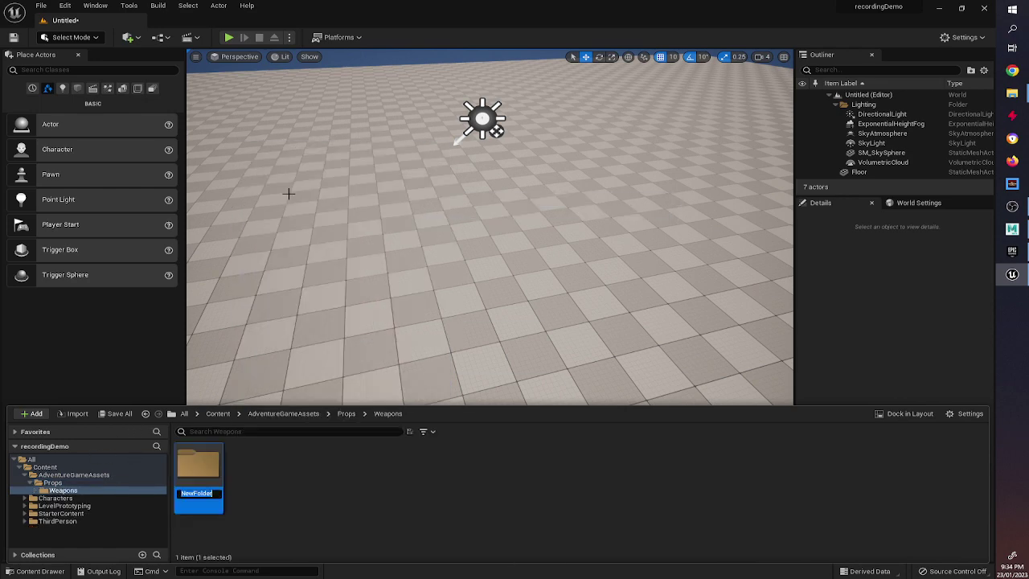
type("Swords")
key("Return")
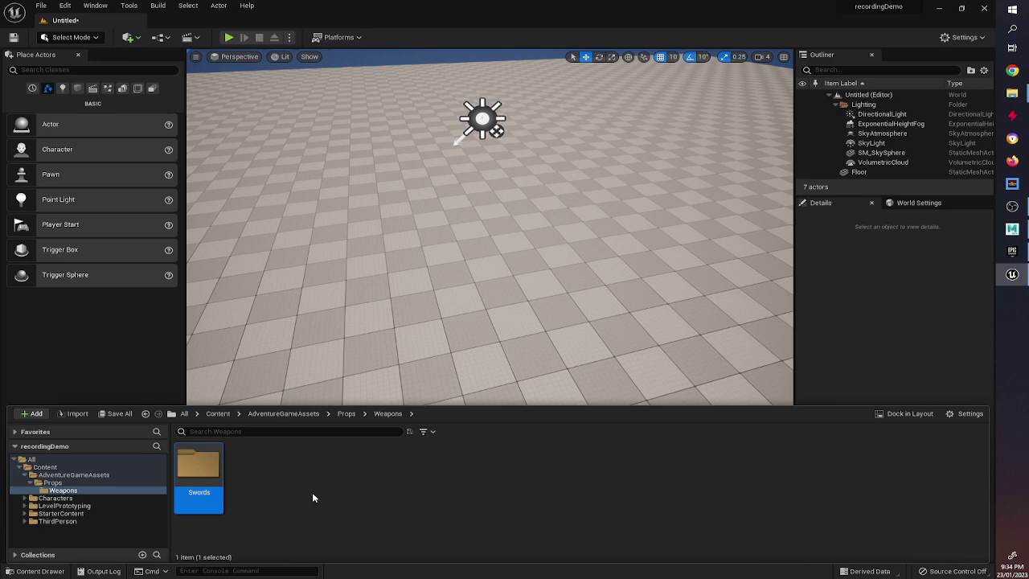
Rename the Swords folder as Sword and open it.
left_click(197, 492)
left_click(195, 492)
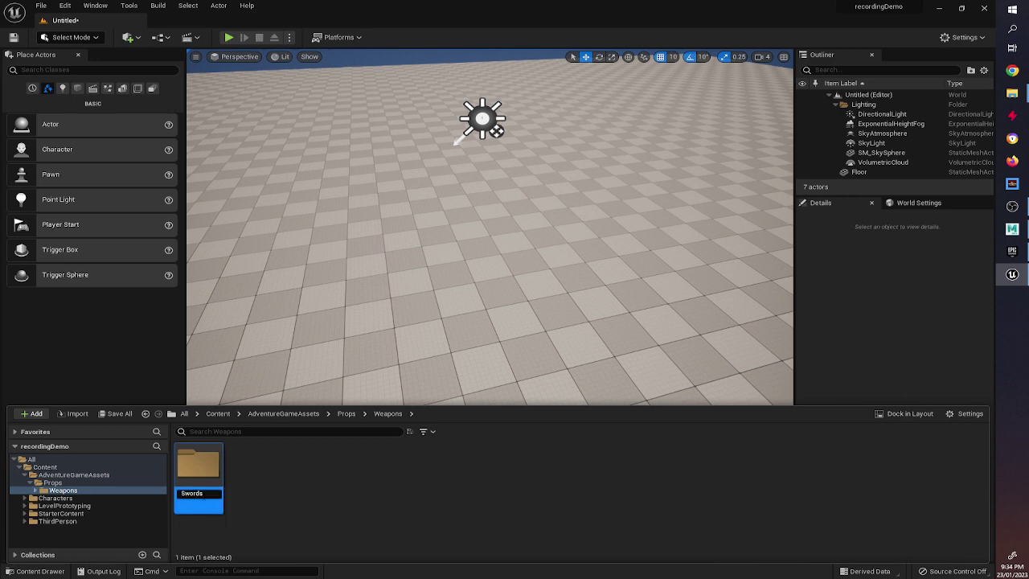
key("Return")
double_click(199, 466)
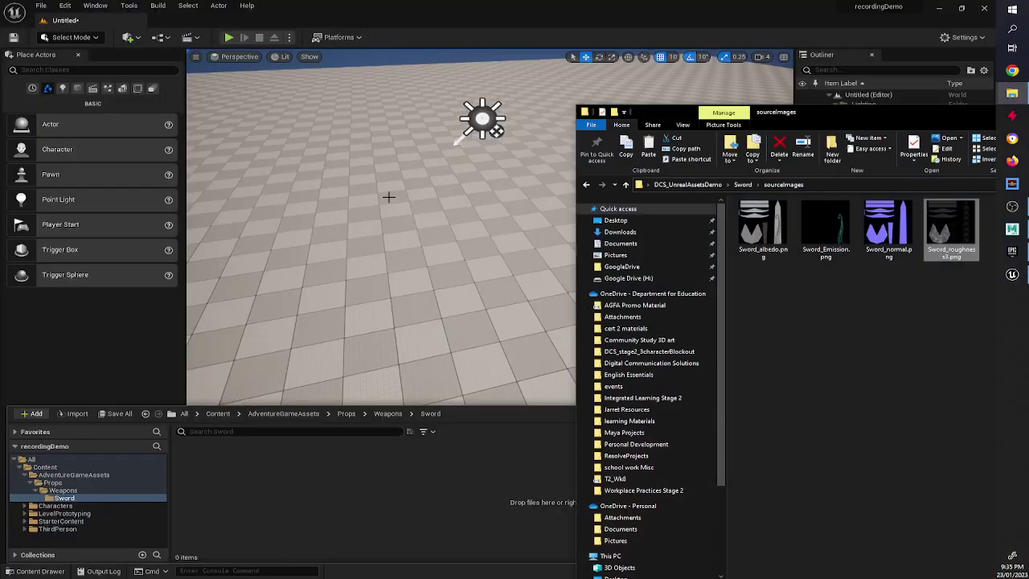
Bring sword.fbx from the DCS_UnrealAssetsDemo Sword directory in File Explorer into the project's Sword folder.
left_click(743, 184)
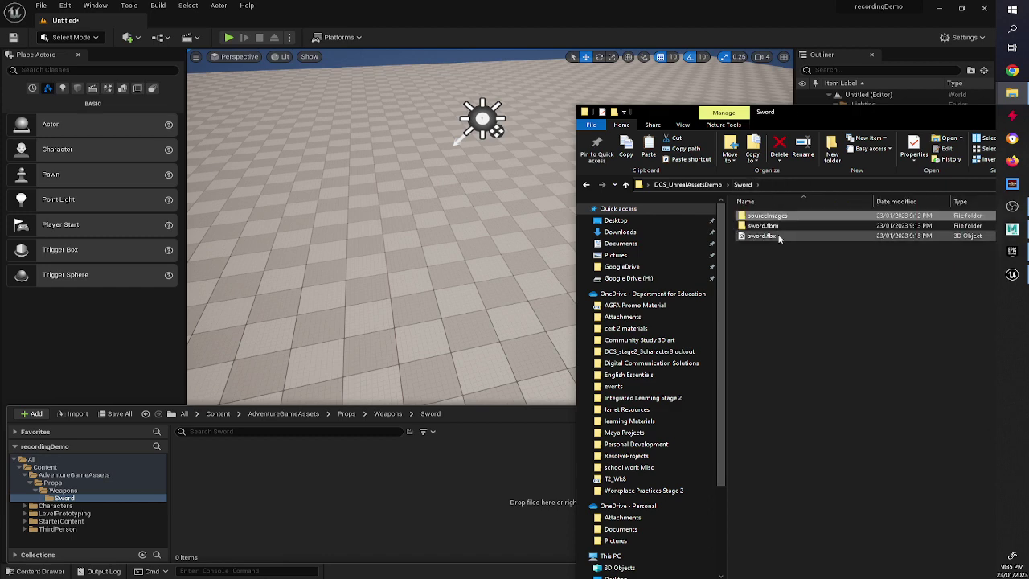
left_click(769, 237)
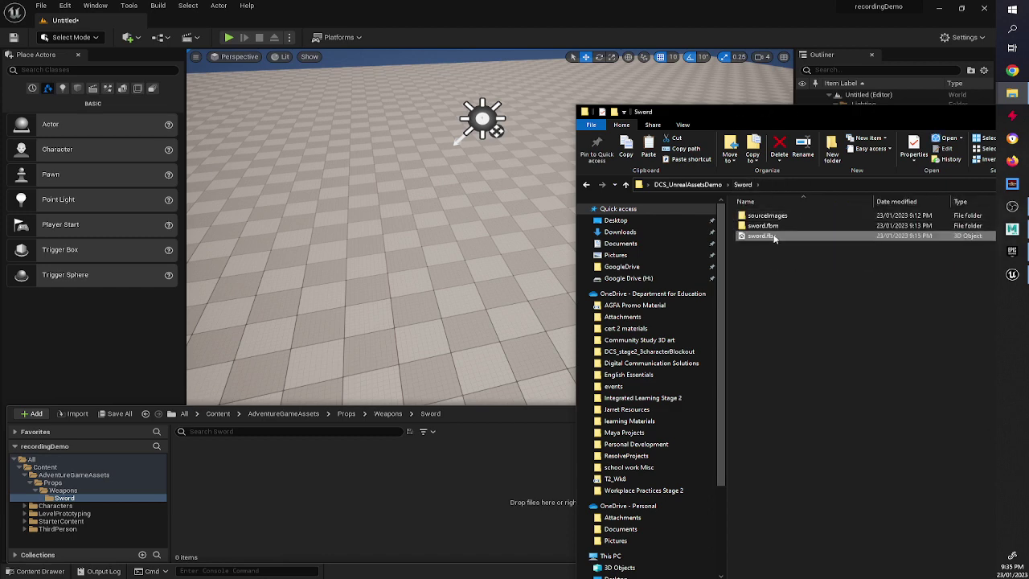
left_click_drag(774, 238, 302, 504)
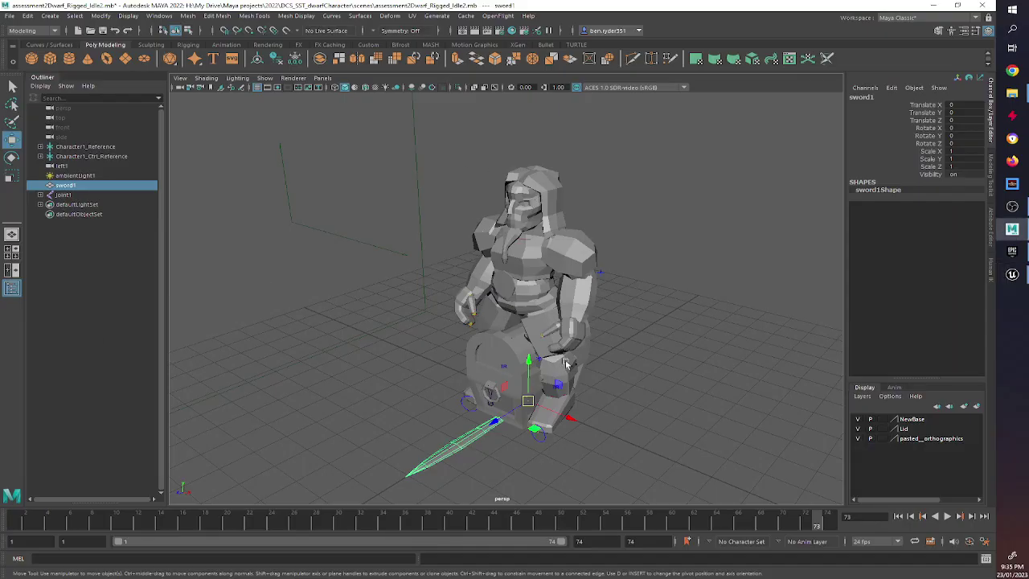
Switch to Maya and compare the proportions of the sword, the chest lid and the dwarf character.
left_click(510, 354)
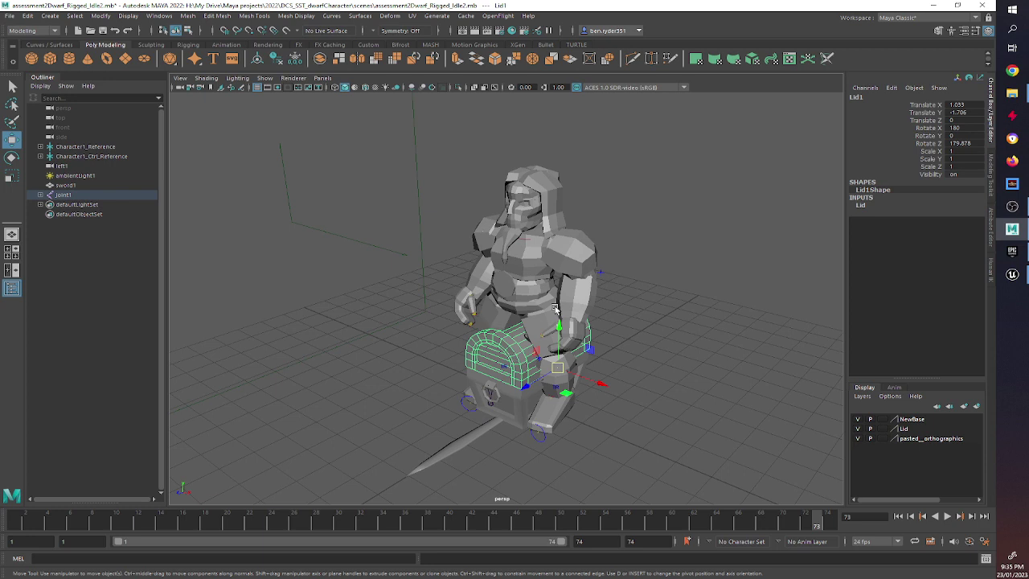
scroll(625, 349, "down", 3)
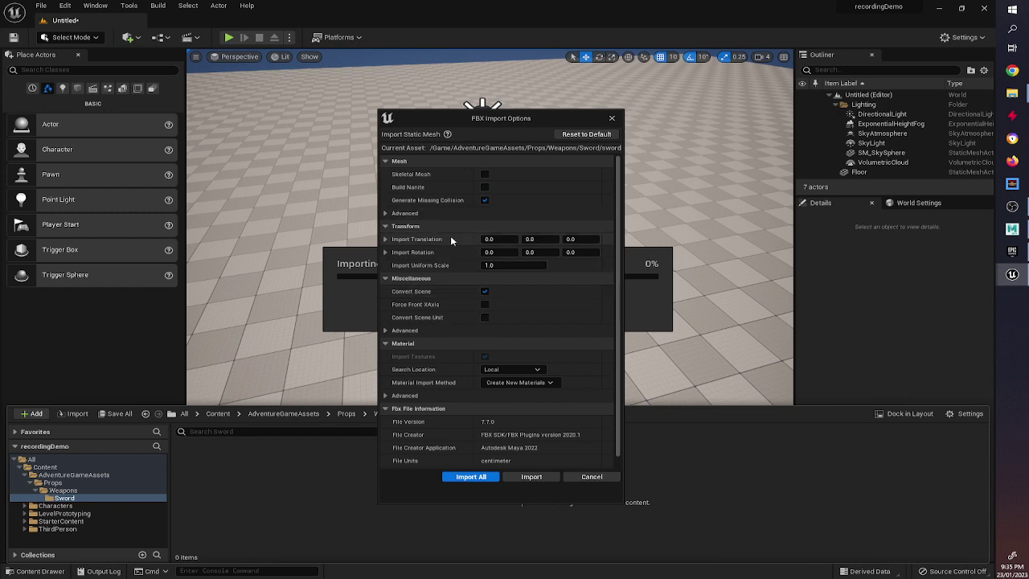
Import the sword as a static mesh with a uniform scale of 1.0, and close the import message log.
left_click(492, 265)
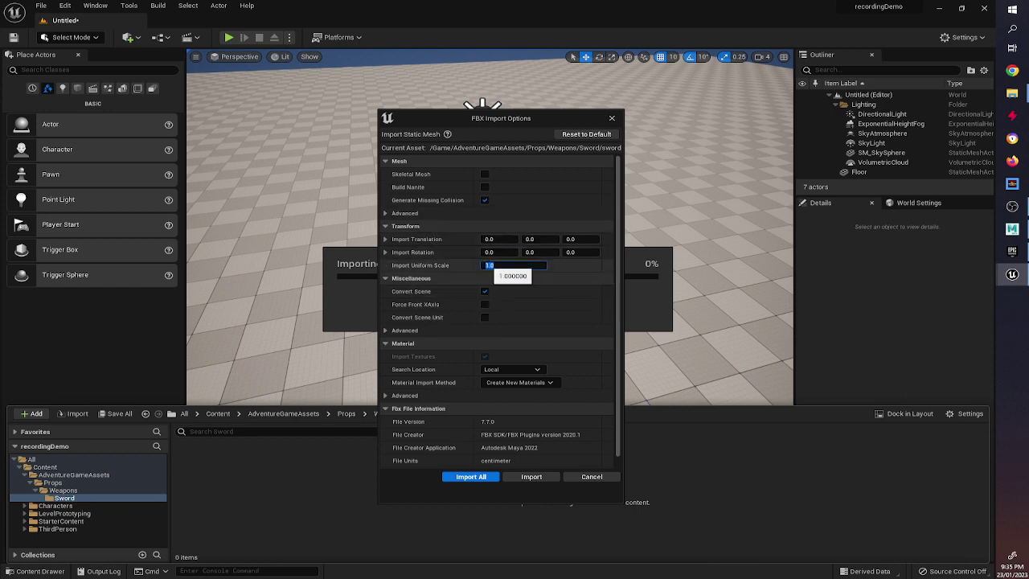
left_click(531, 477)
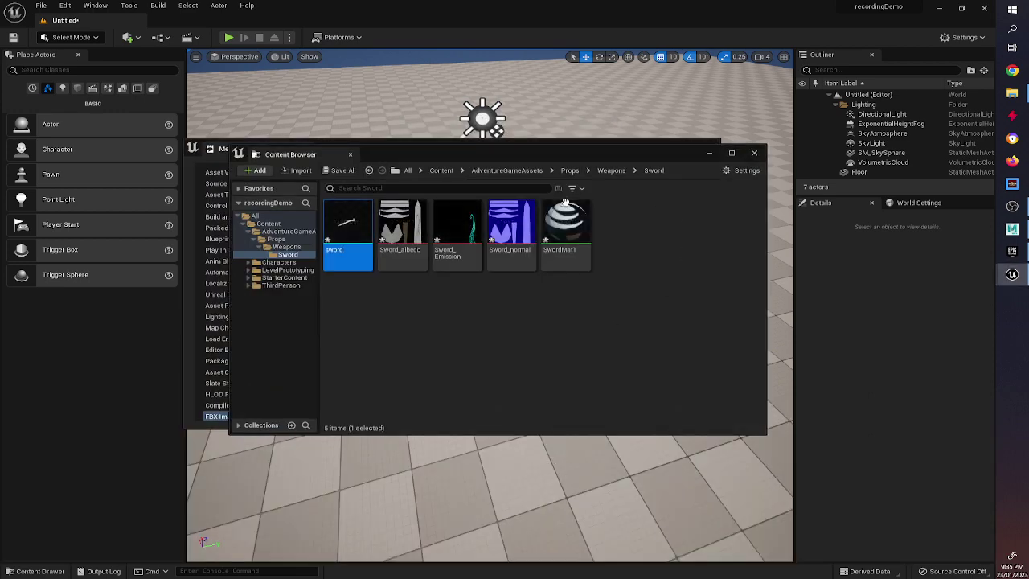
left_click_drag(658, 153, 487, 200)
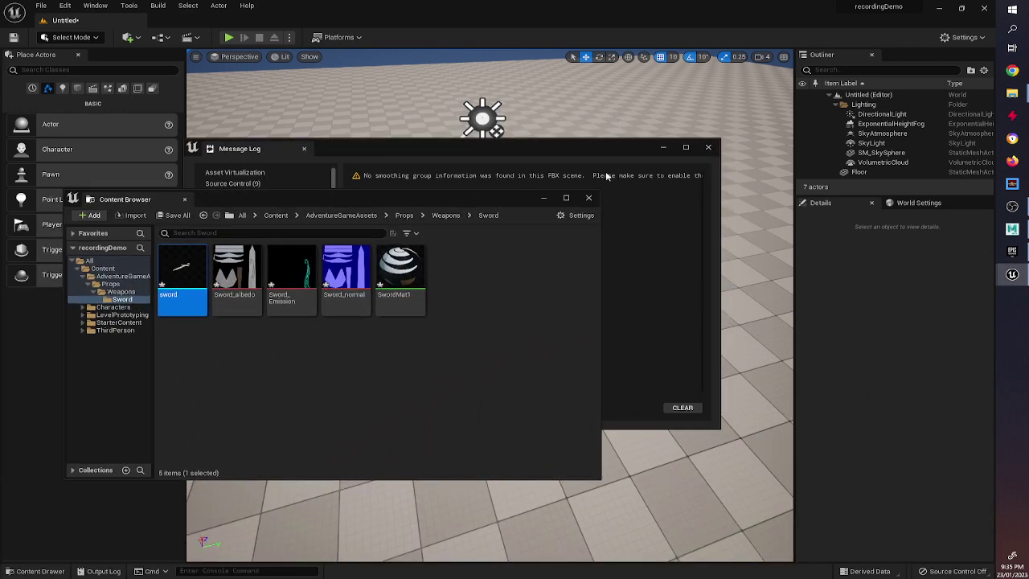
left_click(495, 163)
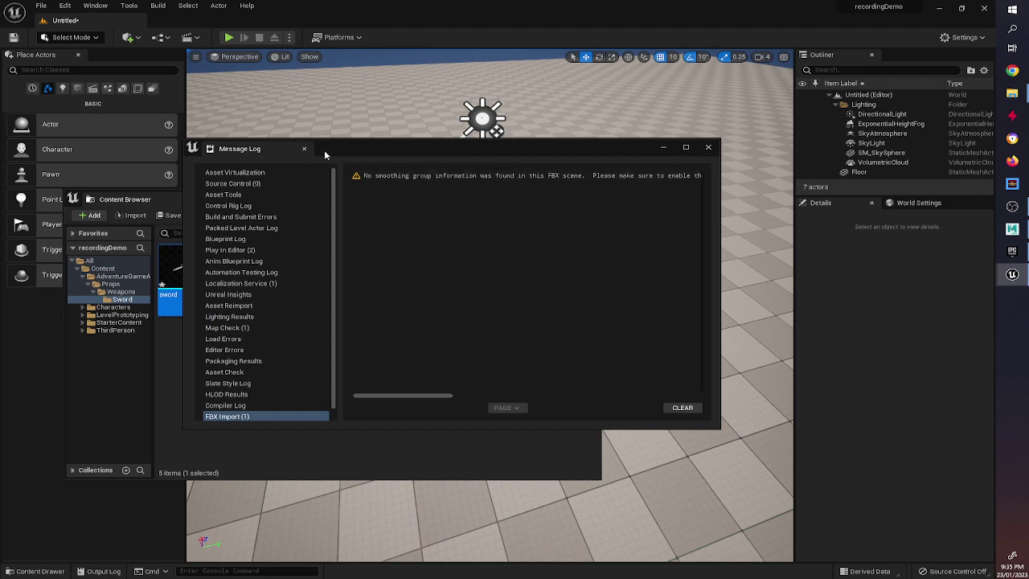
left_click(708, 147)
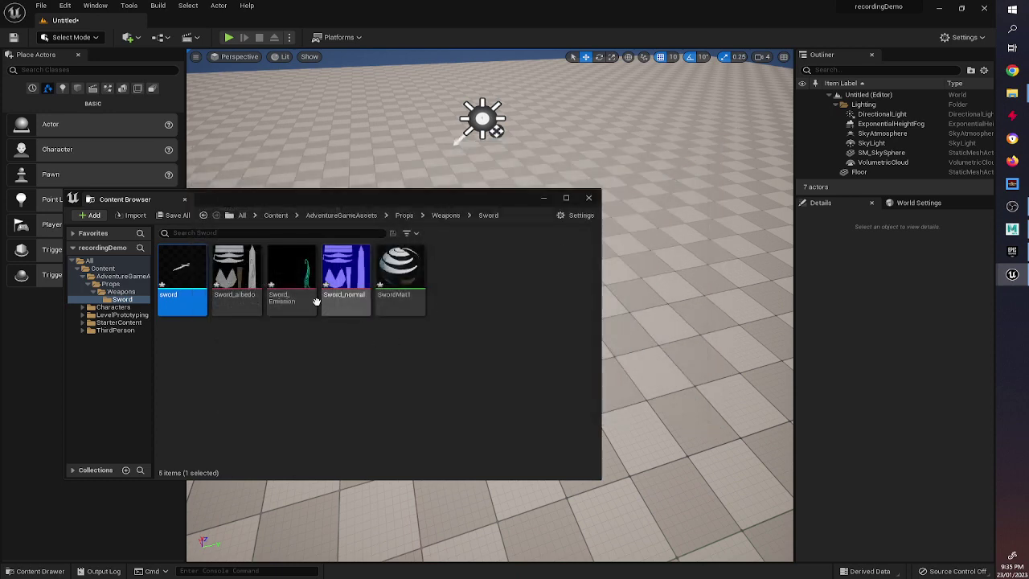
Place the sword mesh on the level's floor, focus the view on it, and close the floating Content Browser.
mouse_move(184, 274)
left_click_drag(183, 274, 638, 281)
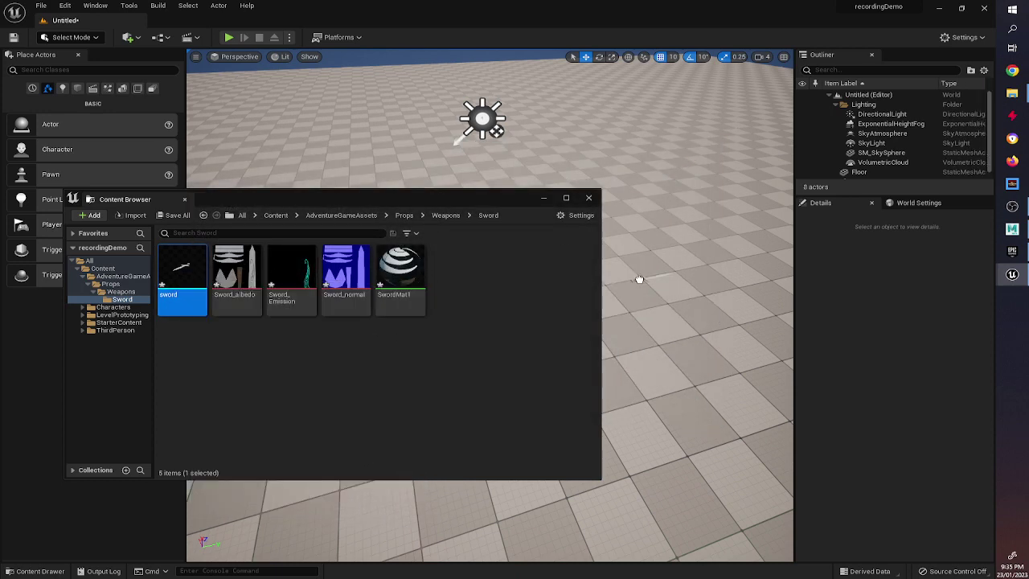
key("f")
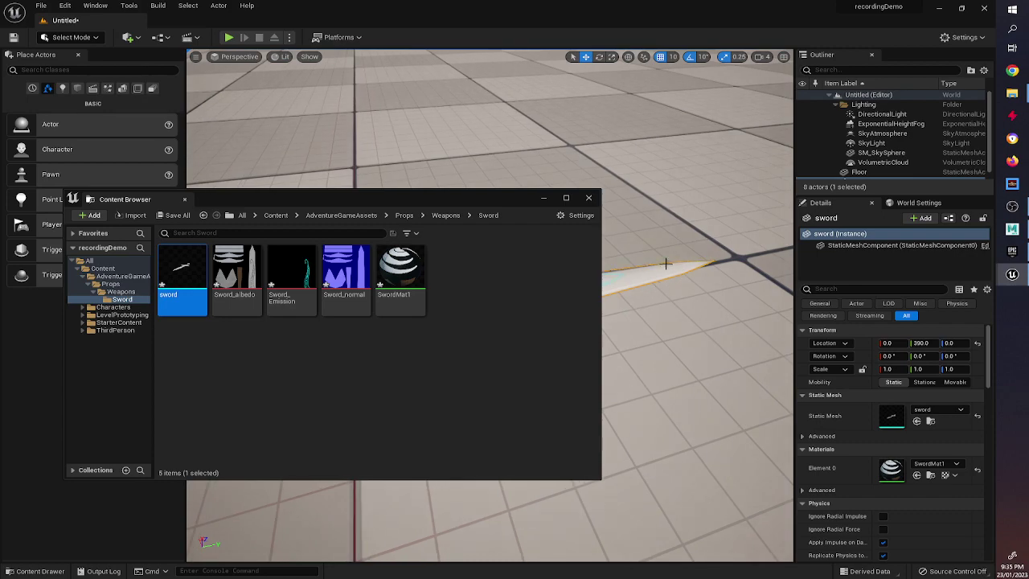
left_click(588, 196)
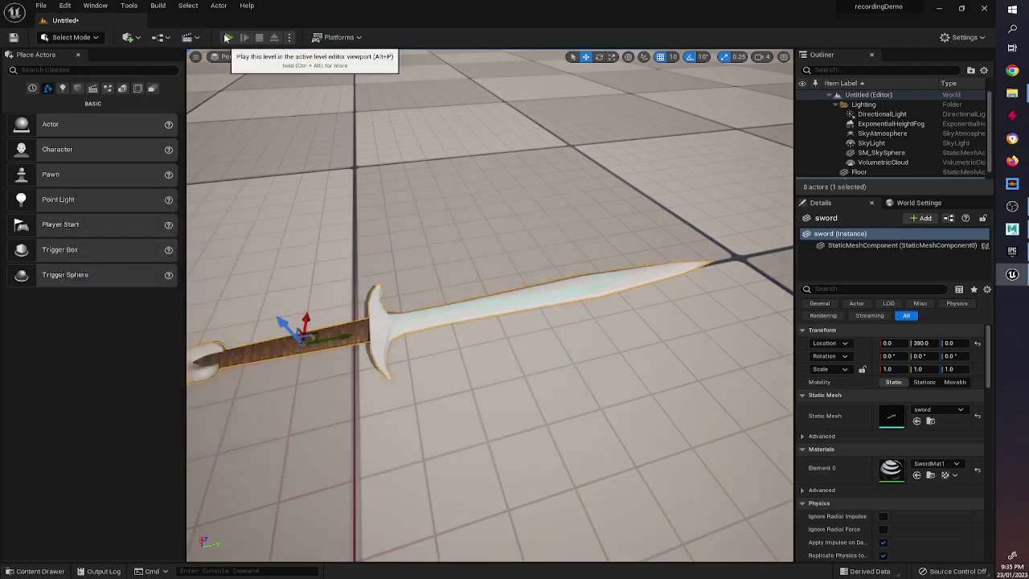
Play-test the level to compare the sword's size with the third-person character, and inspect the sword's surface up close.
left_click(228, 37)
left_click(401, 240)
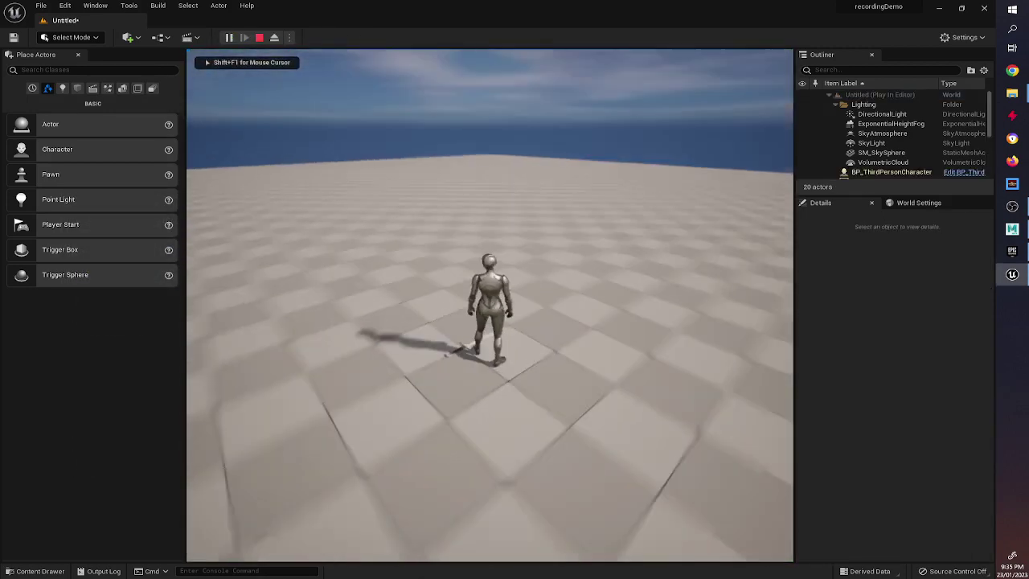
key("Escape")
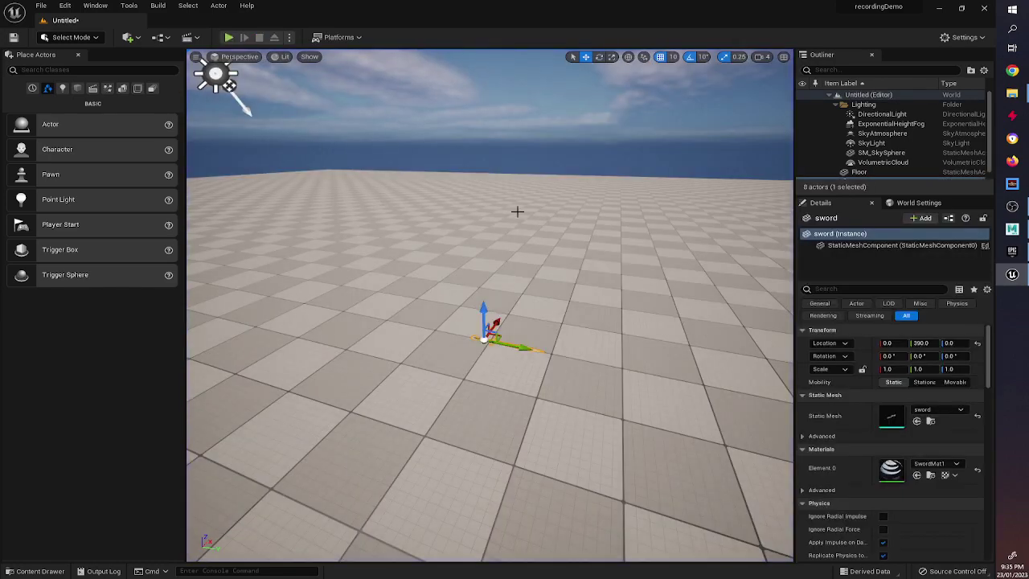
mouse_move(459, 275)
right_mouse_down()
mouse_move(515, 329)
mouse_move(452, 274)
right_mouse_up()
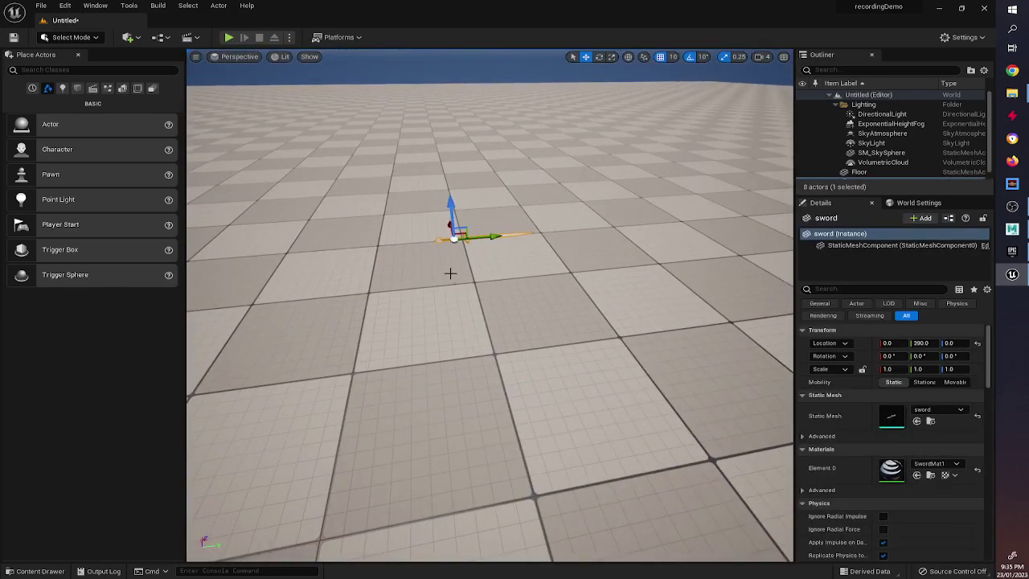
key("f")
right_click_drag(513, 184, 513, 185)
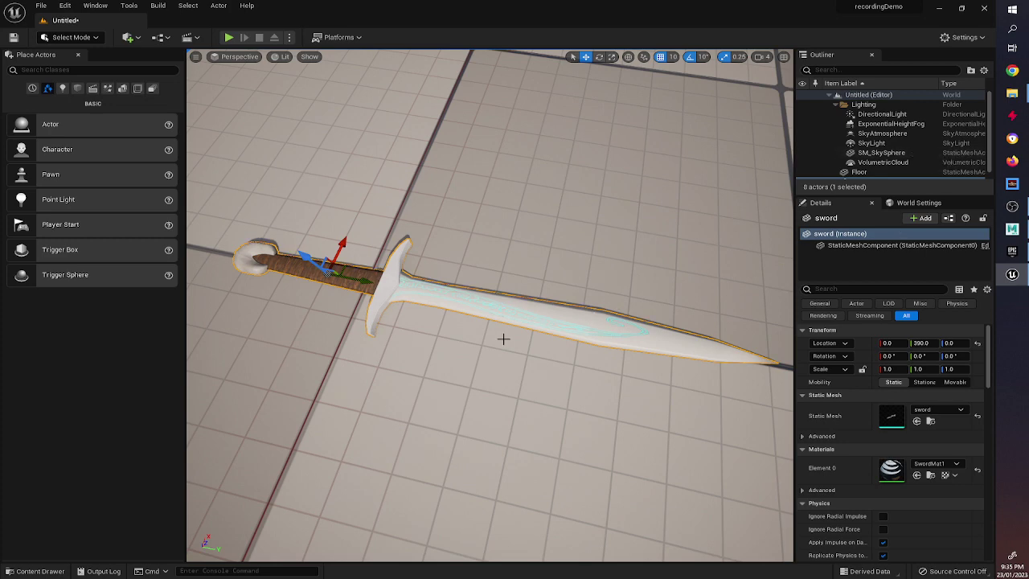
Open the SwordMat1 material from the Sword folder for editing.
left_click(34, 570)
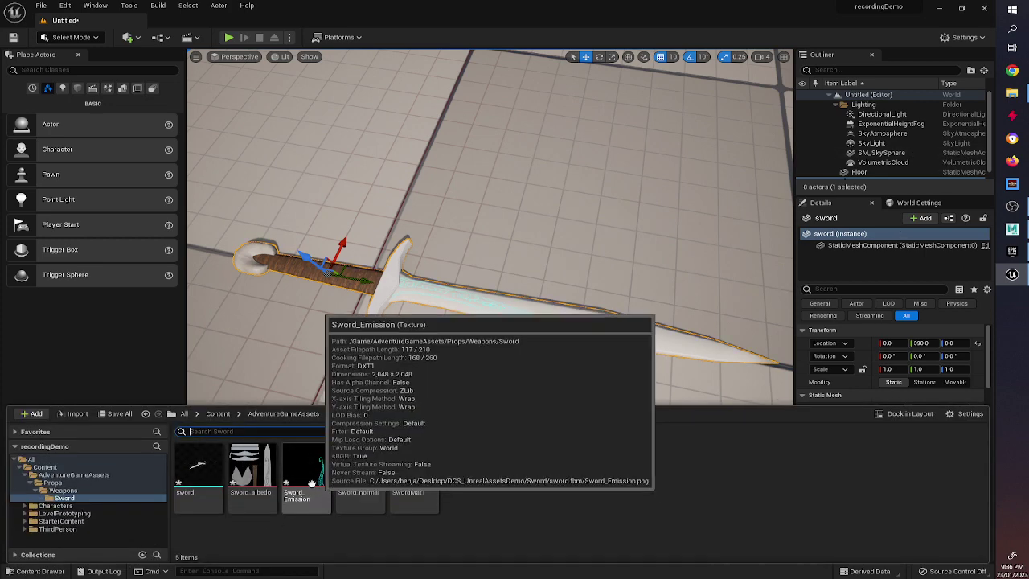
left_click(419, 474)
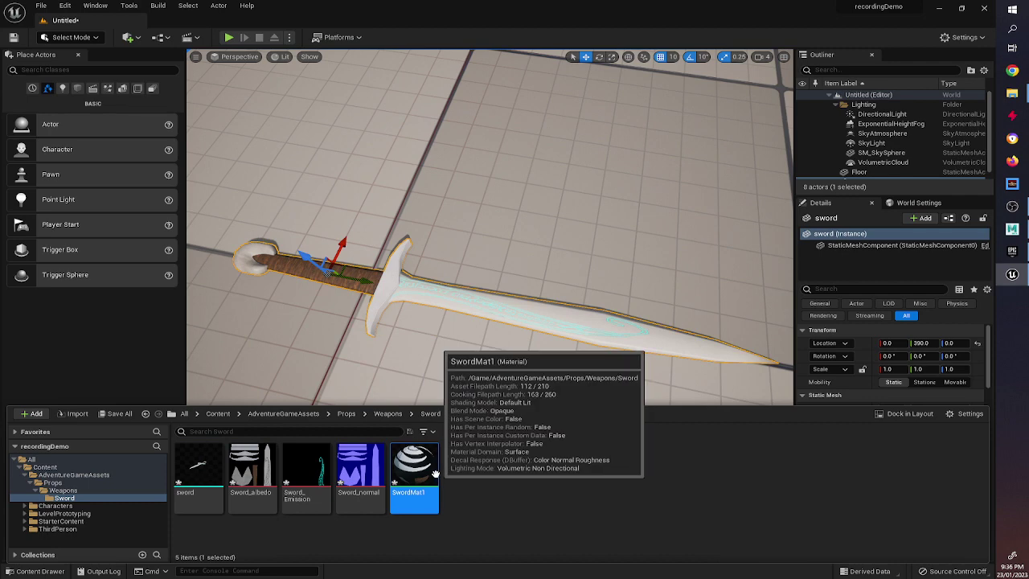
double_click(414, 470)
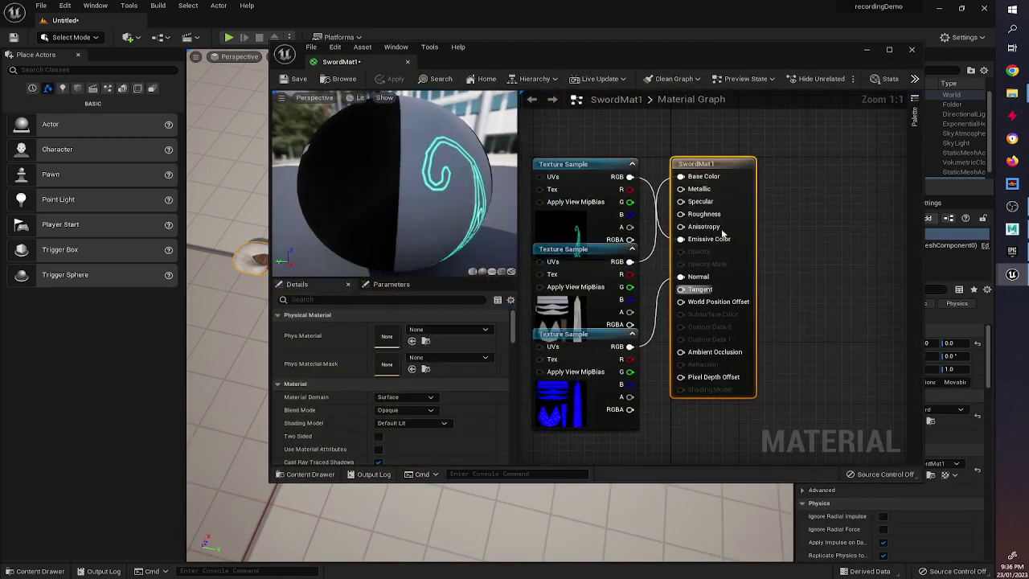
Space the SwordMat1 output node away from the textures and stack the albedo, emission and normal texture samples without overlap.
left_click_drag(721, 233, 884, 233)
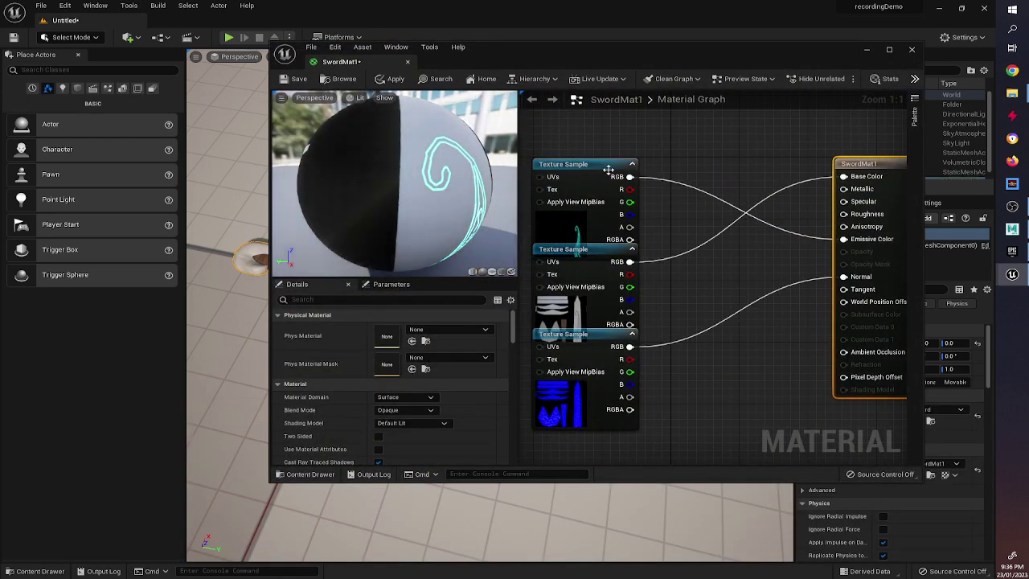
left_click_drag(620, 161, 653, 292)
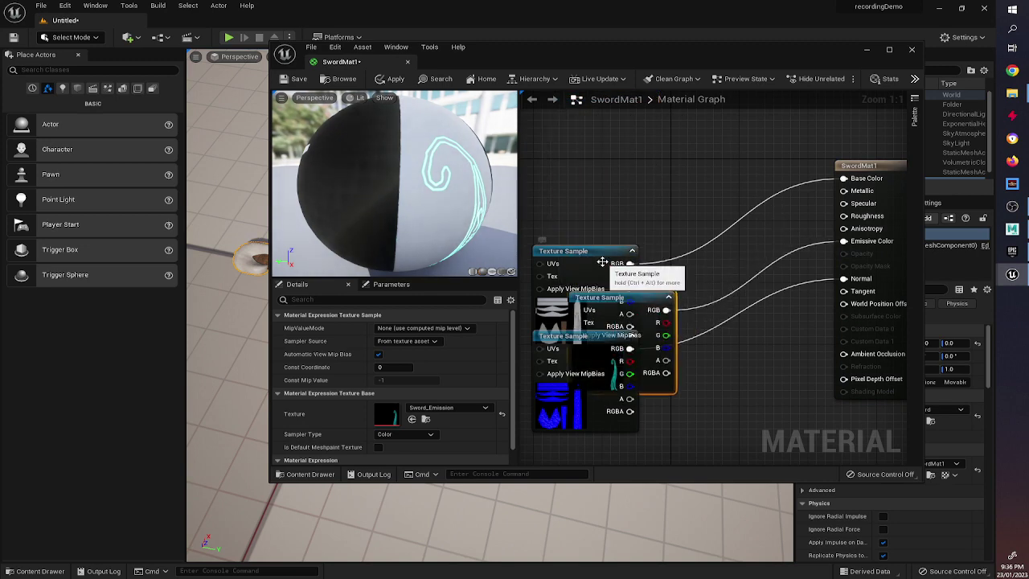
left_click_drag(601, 261, 637, 101)
left_click_drag(619, 305, 619, 205)
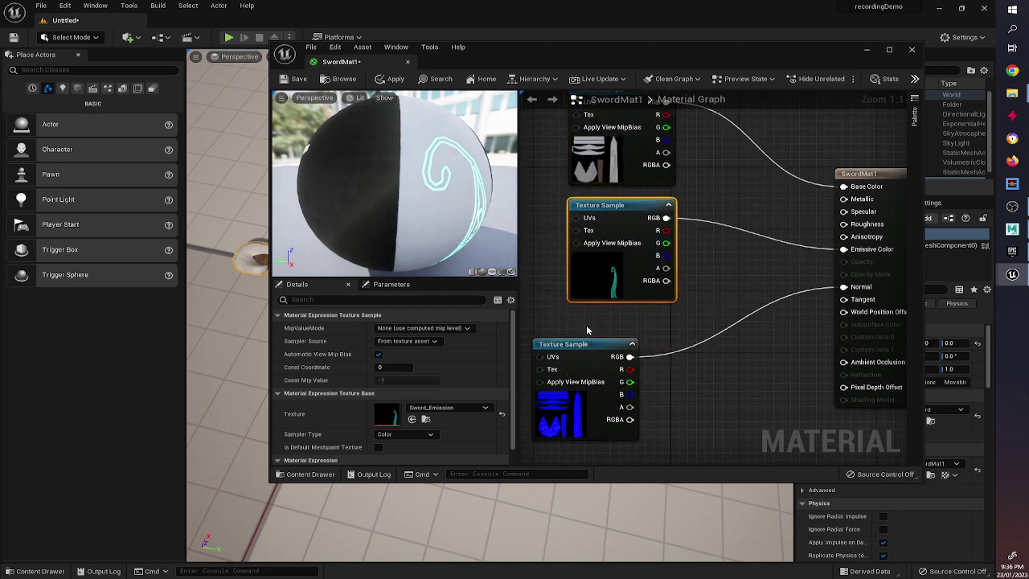
left_click_drag(586, 344, 623, 360)
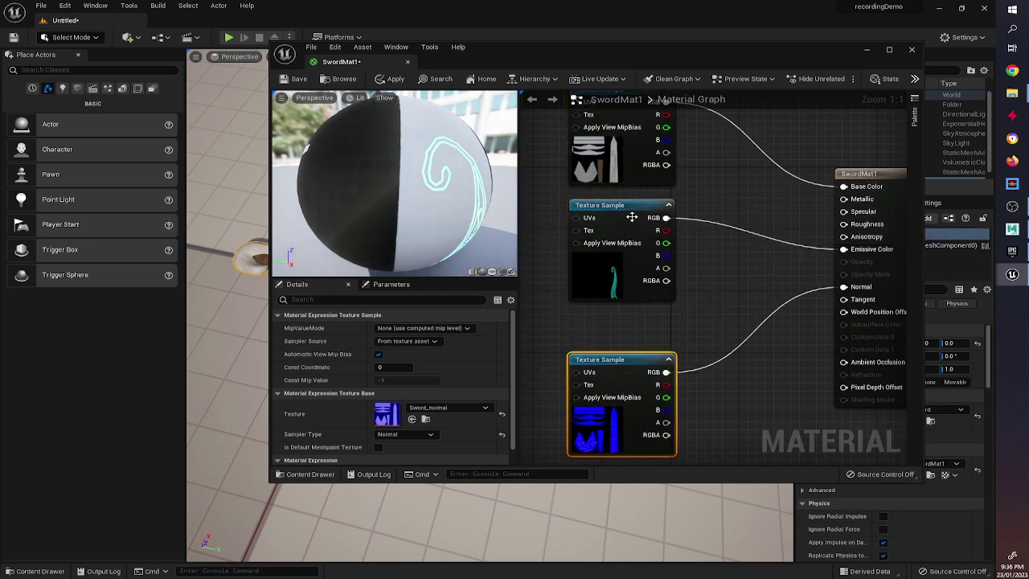
Move the emission and normal texture samples down together to leave a gap below the albedo sample.
scroll(635, 221, "down", 4)
left_click_drag(555, 207, 653, 360)
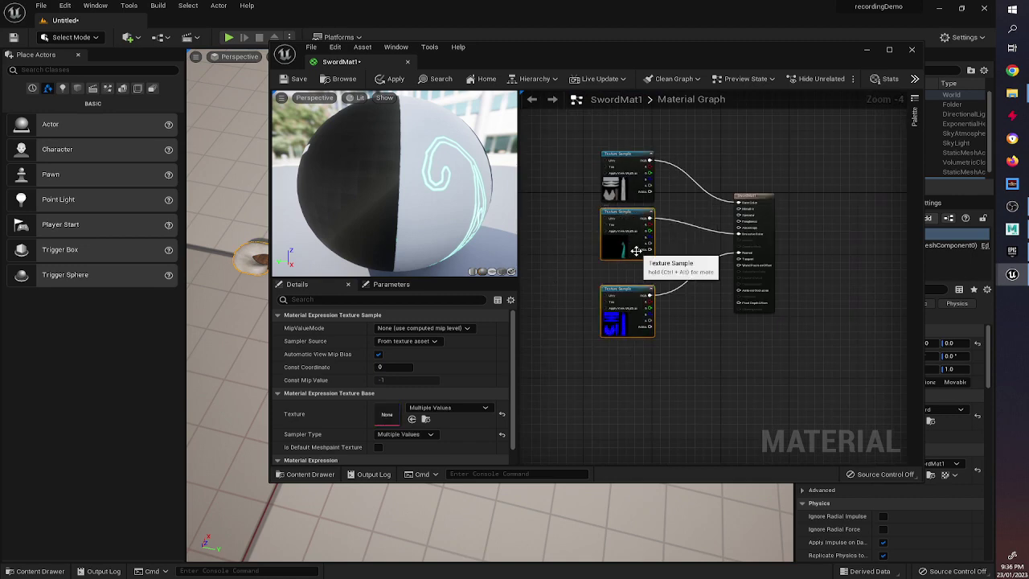
left_click_drag(631, 241, 626, 315)
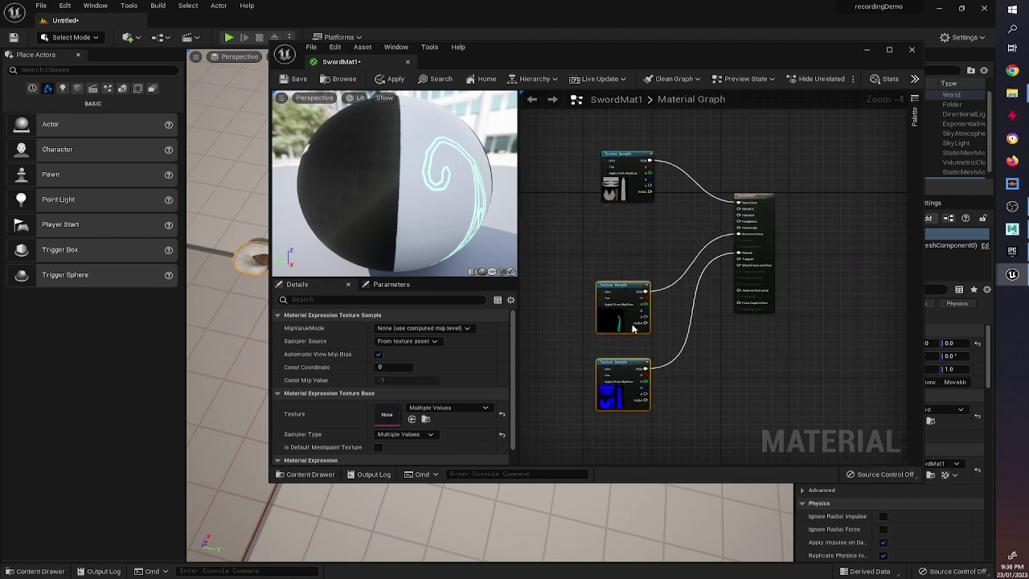
left_click(36, 571)
double_click(831, 51)
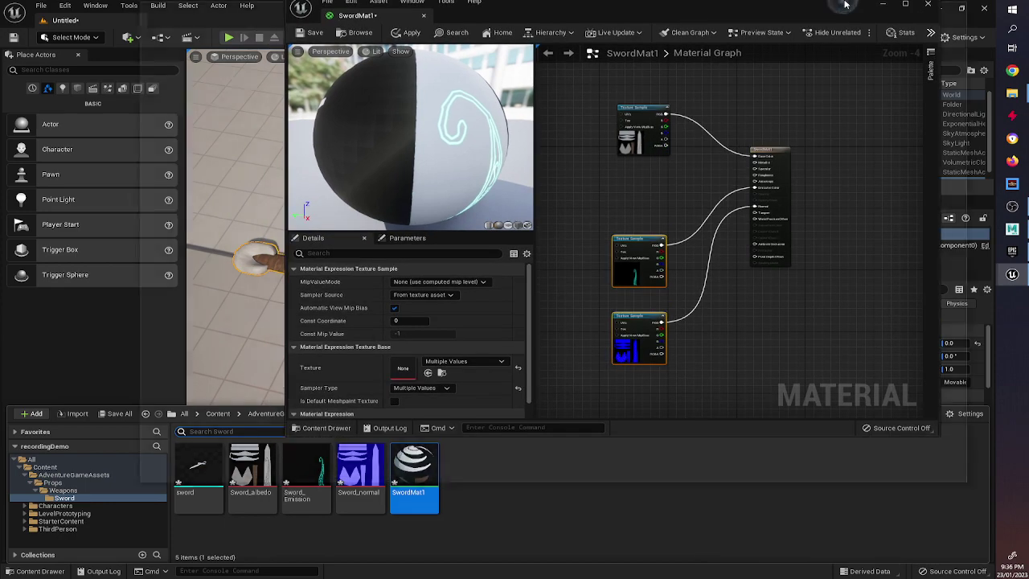
left_click(961, 8)
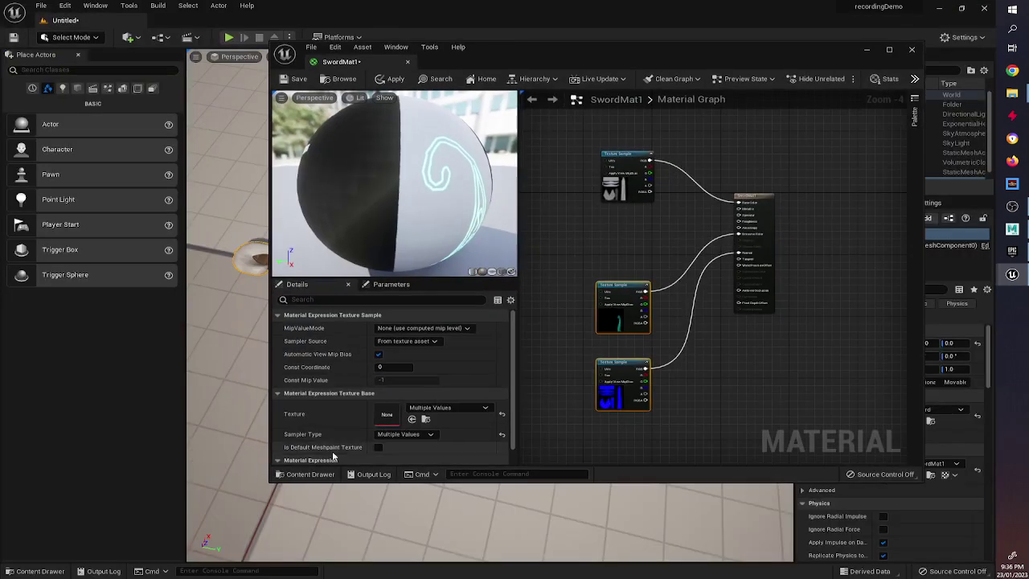
Import Sword_roughness3.png from the sourceImages folder in File Explorer into the project's Sword folder.
left_click(34, 571)
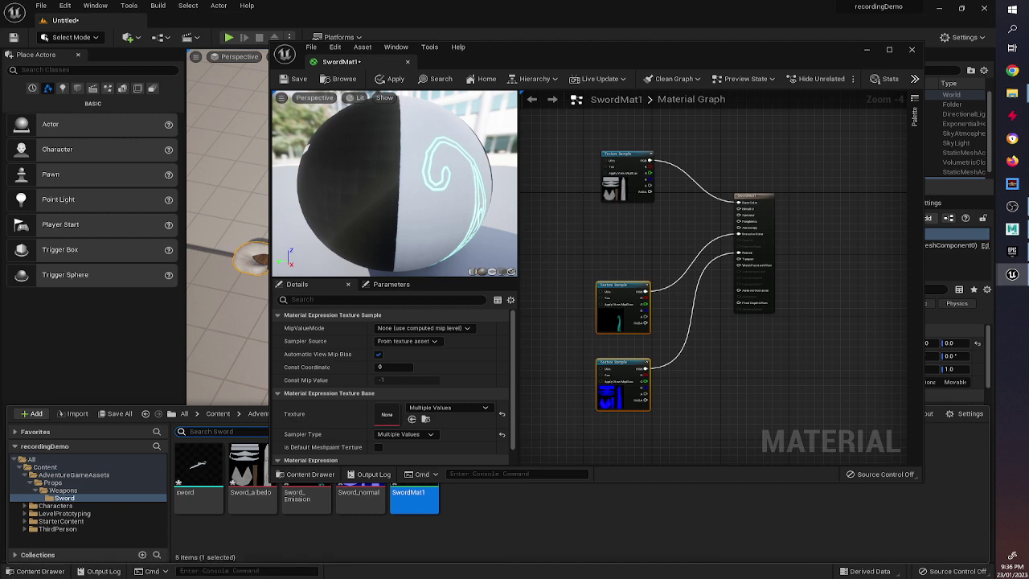
key("alt+Tab")
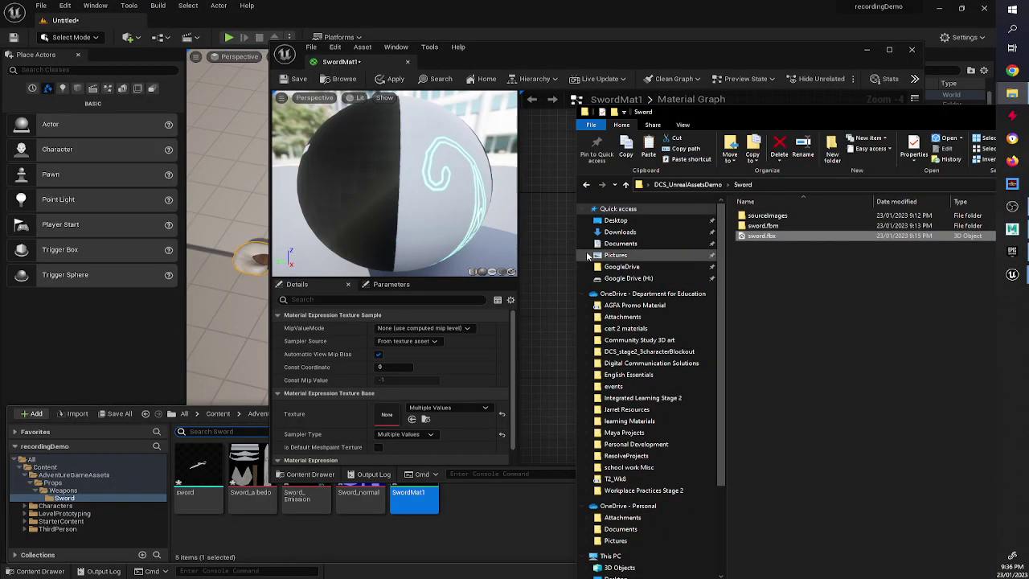
double_click(767, 215)
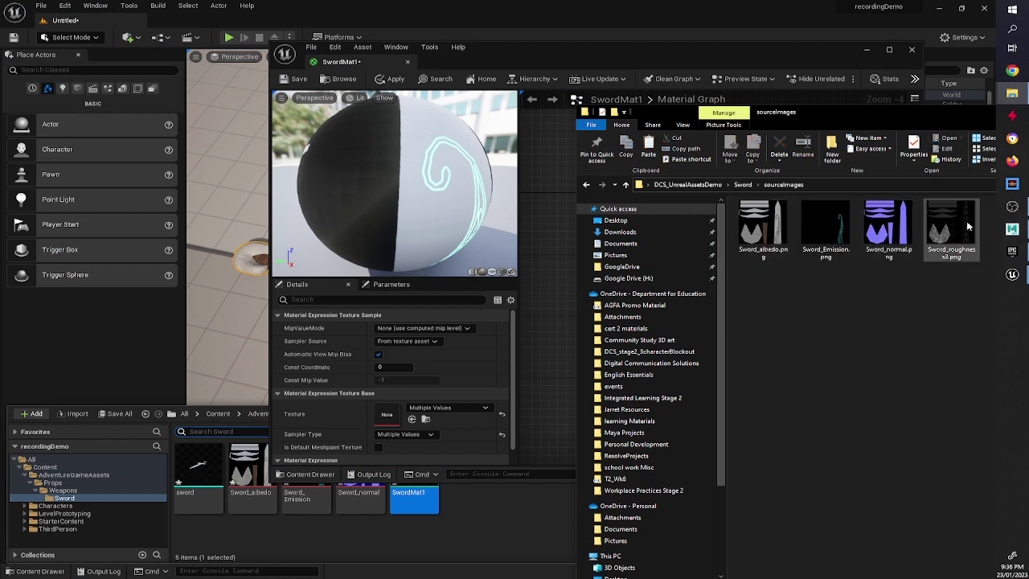
left_click_drag(956, 227, 463, 539)
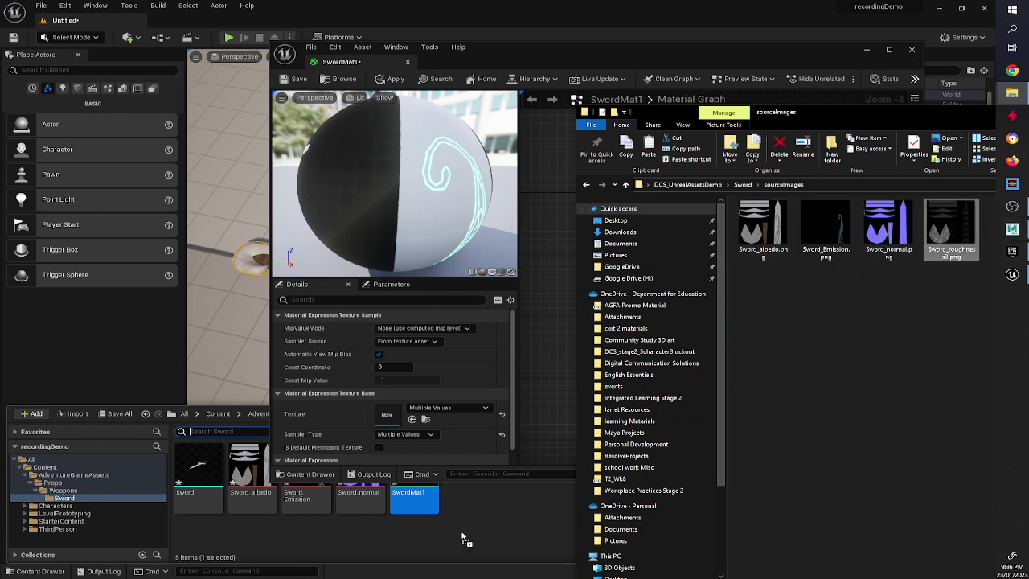
Add the Sword_roughness3 texture to the SwordMat1 graph connected to Roughness, then save and close the material.
left_click(310, 474)
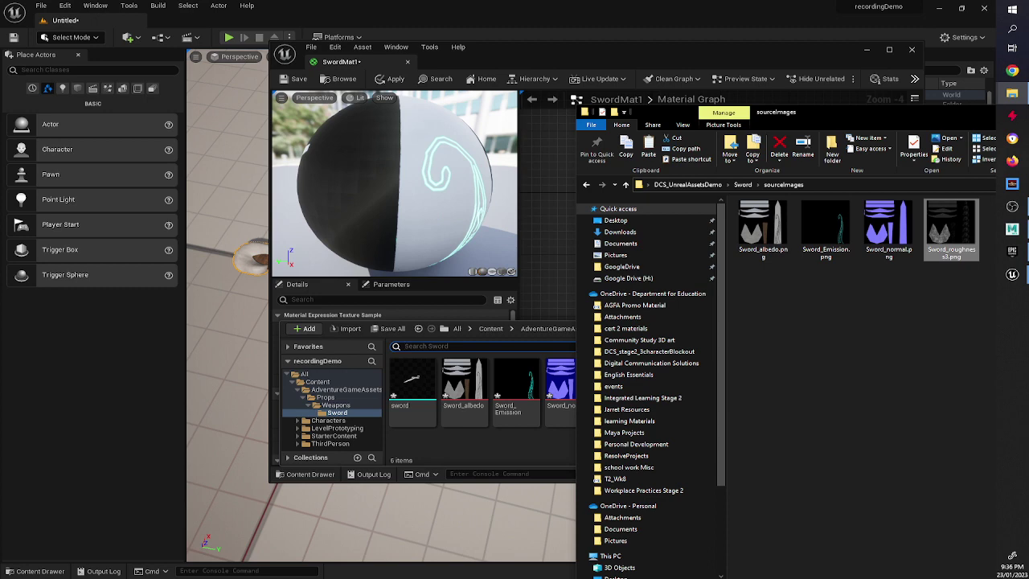
key("alt+Tab")
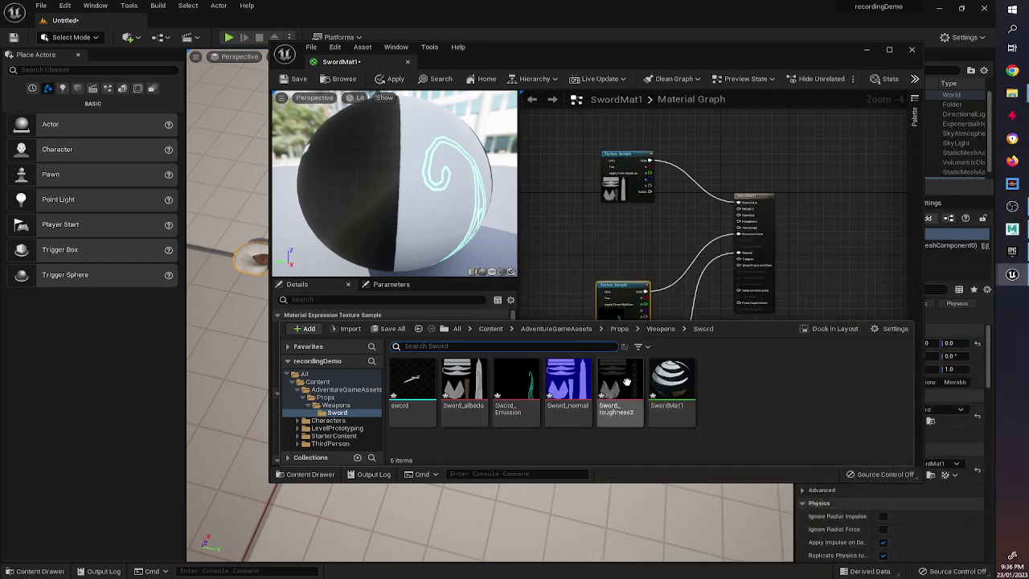
mouse_move(626, 381)
left_mouse_down()
mouse_move(617, 217)
mouse_move(728, 237)
mouse_move(737, 223)
left_mouse_up()
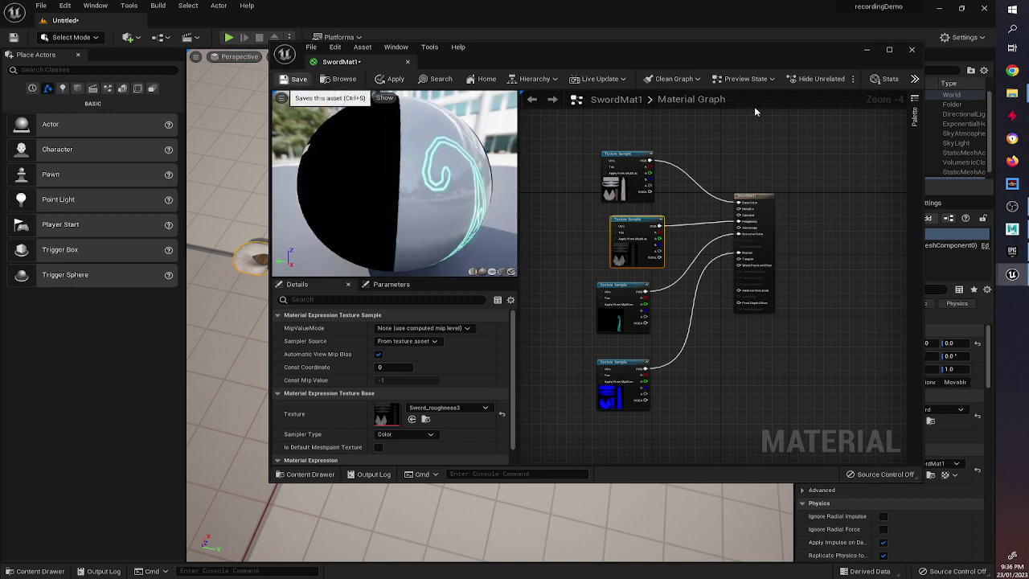
left_click(286, 78)
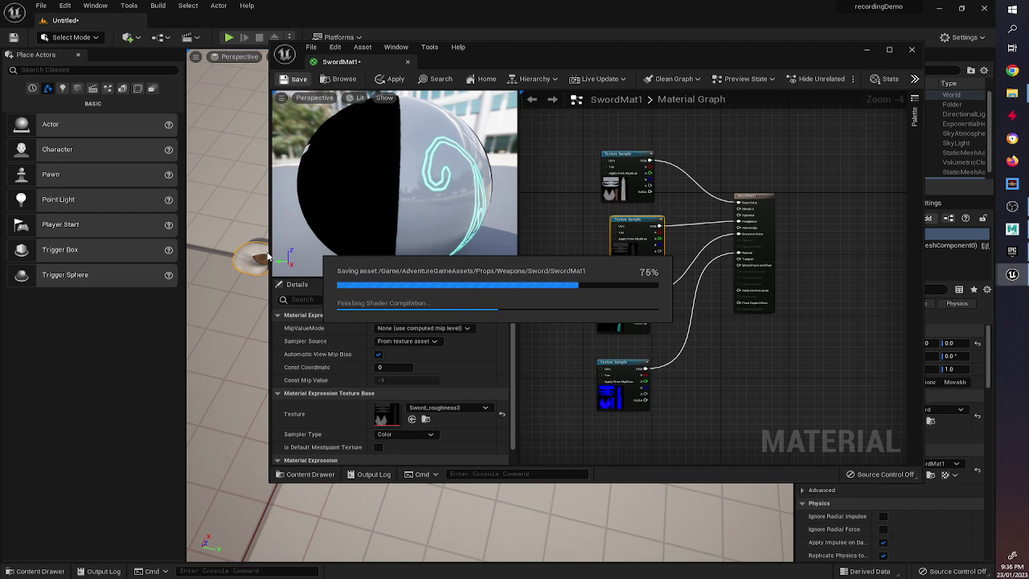
left_click(913, 50)
Raise the sword above the level's floor to a Z location of 50.
right_click_drag(500, 243, 467, 292)
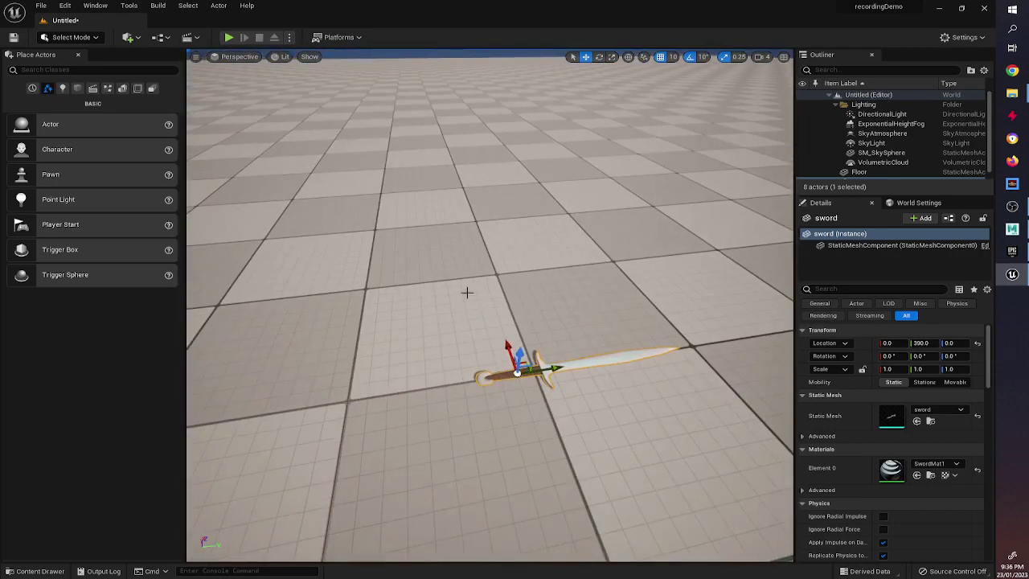
left_click(36, 570)
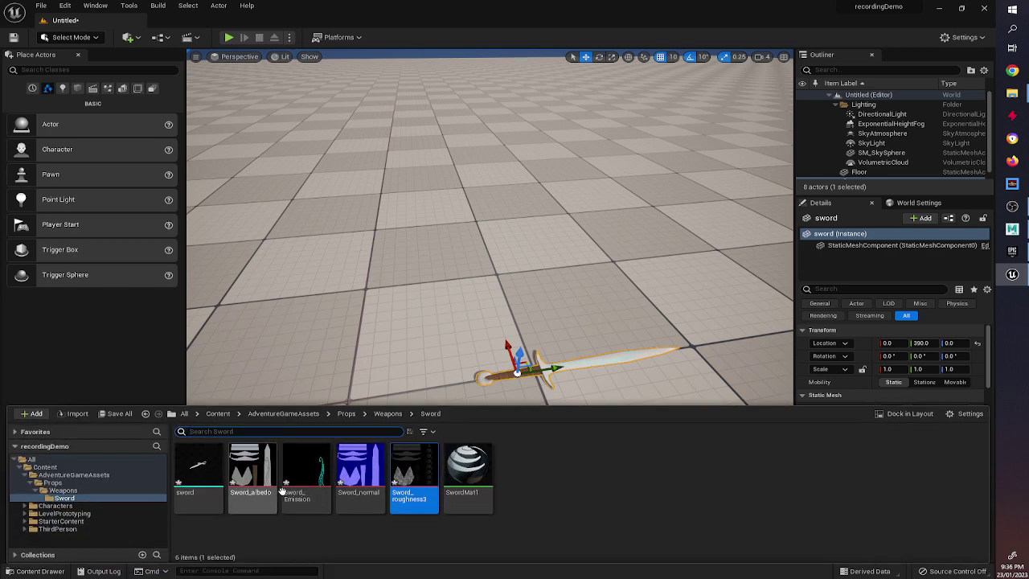
left_click(532, 493)
right_click_drag(583, 313, 632, 313)
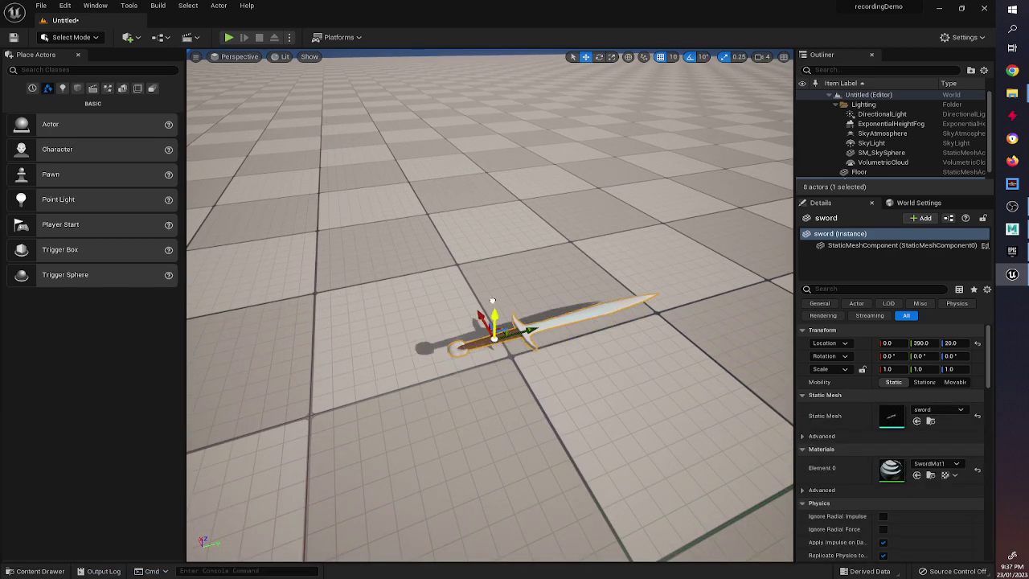
left_click_drag(493, 337, 578, 272)
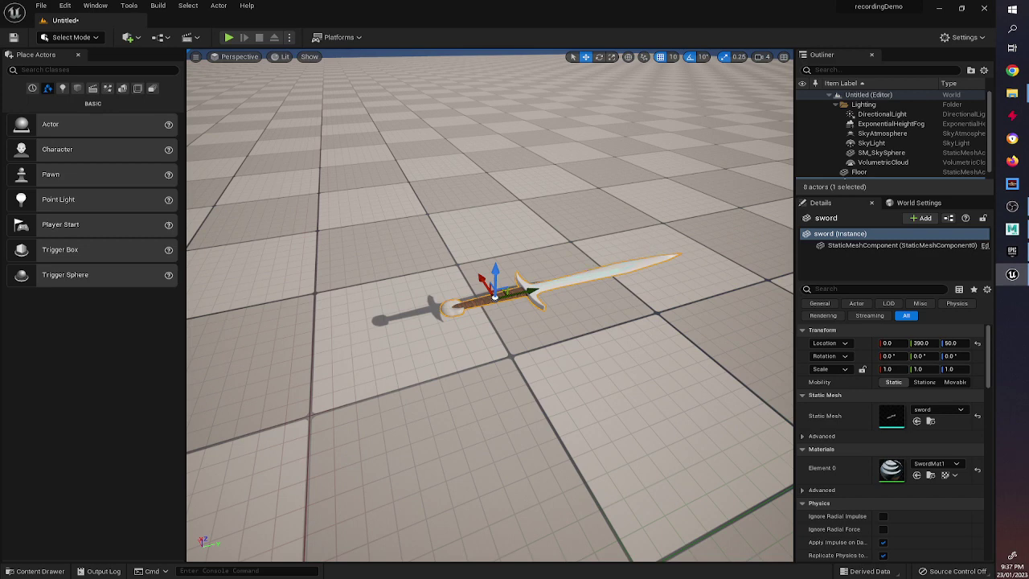
Open the sword static mesh from the Sword folder in a maximised editor window and look over the model.
left_click(35, 570)
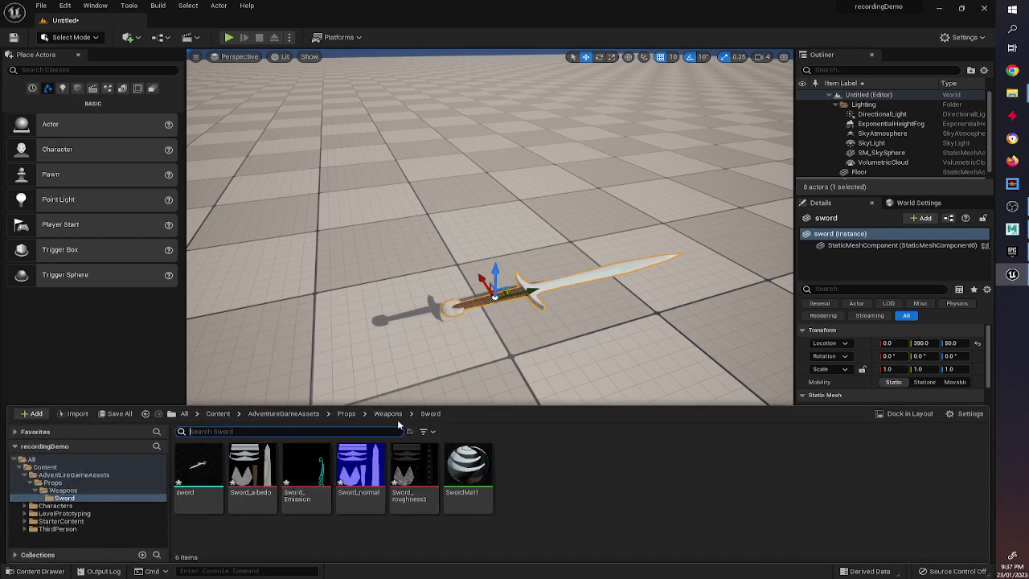
double_click(199, 466)
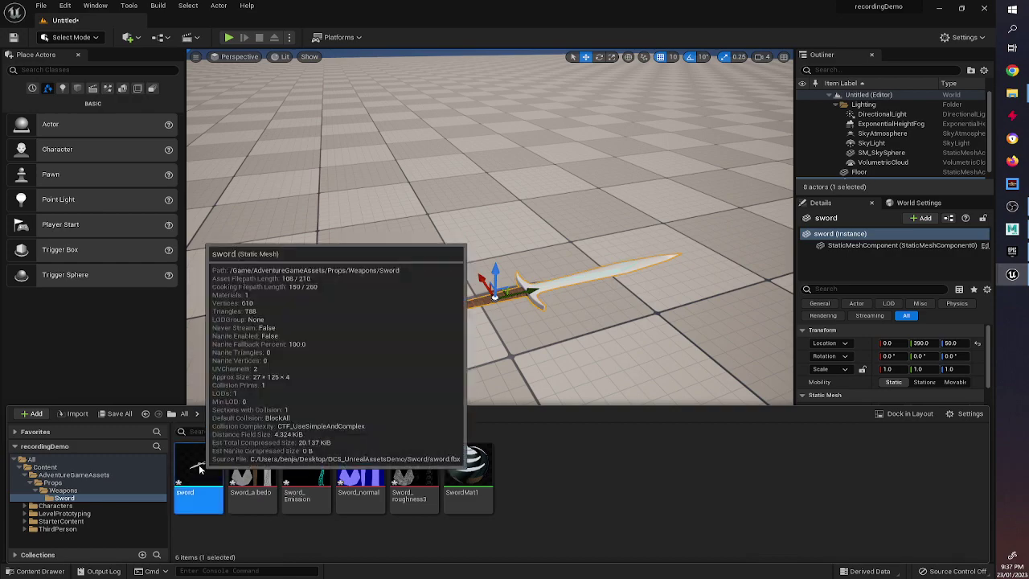
right_click_drag(510, 277, 450, 406)
right_click_drag(584, 161, 627, 152)
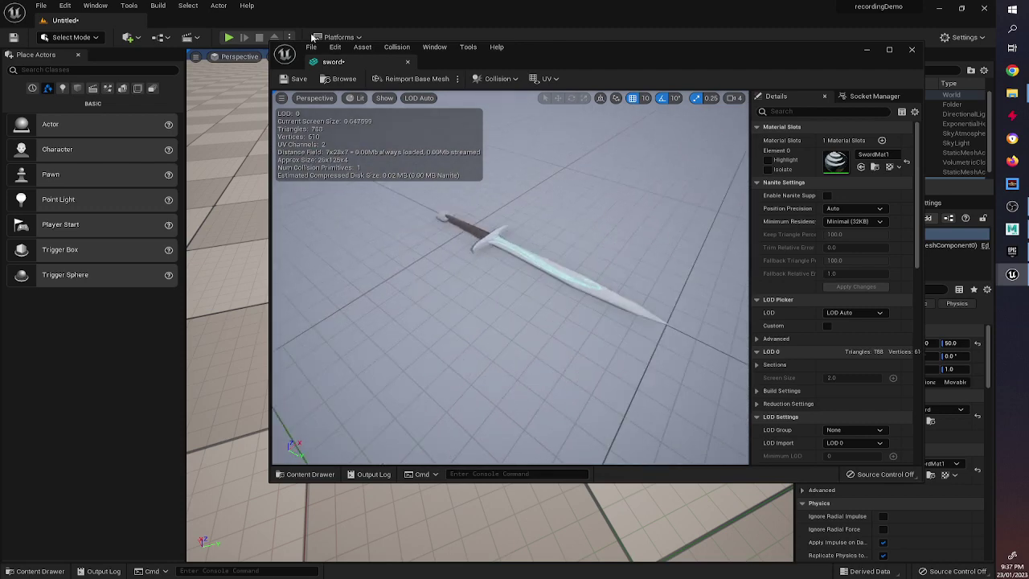
left_click(494, 78)
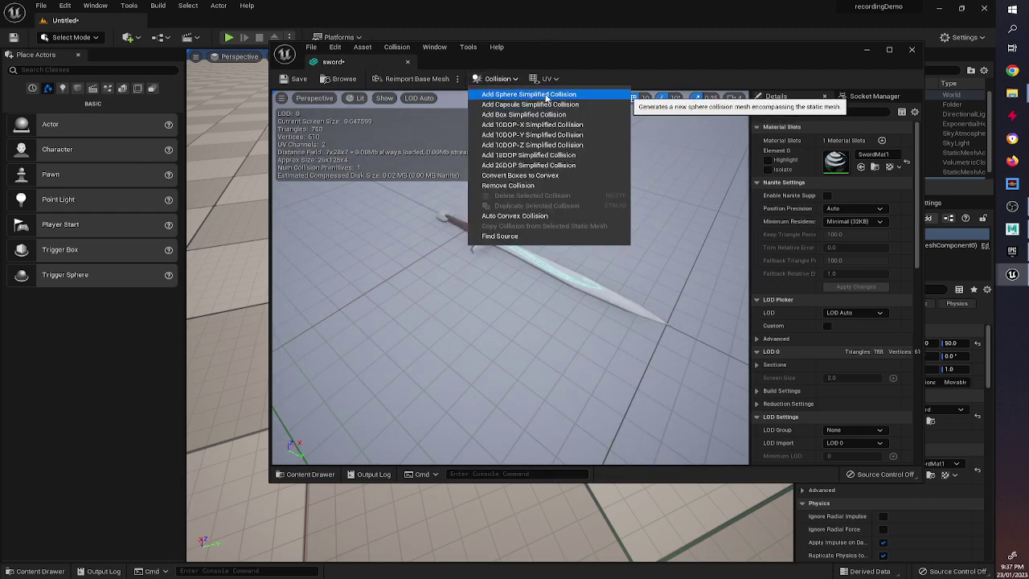
left_click(377, 229)
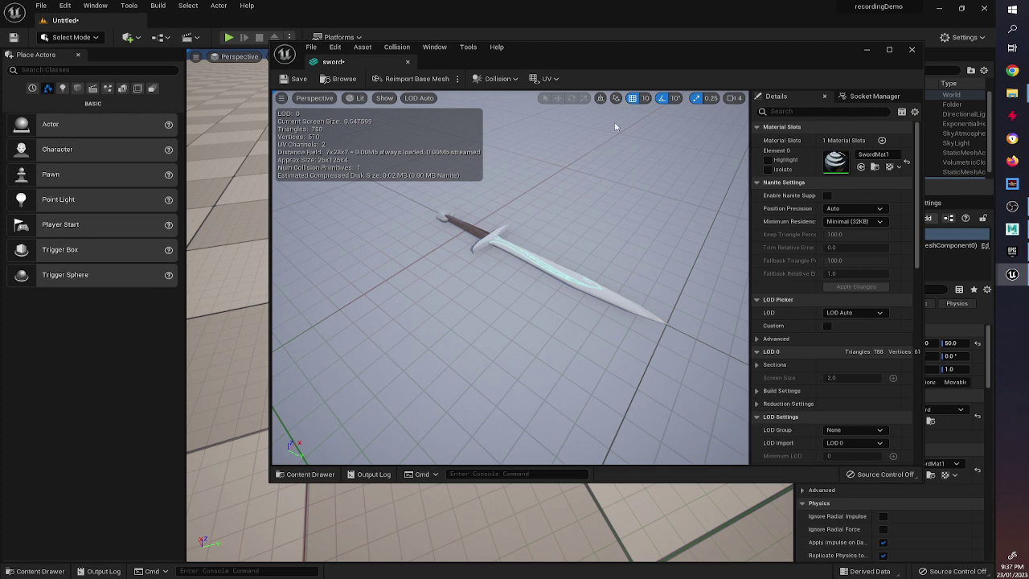
left_click(889, 50)
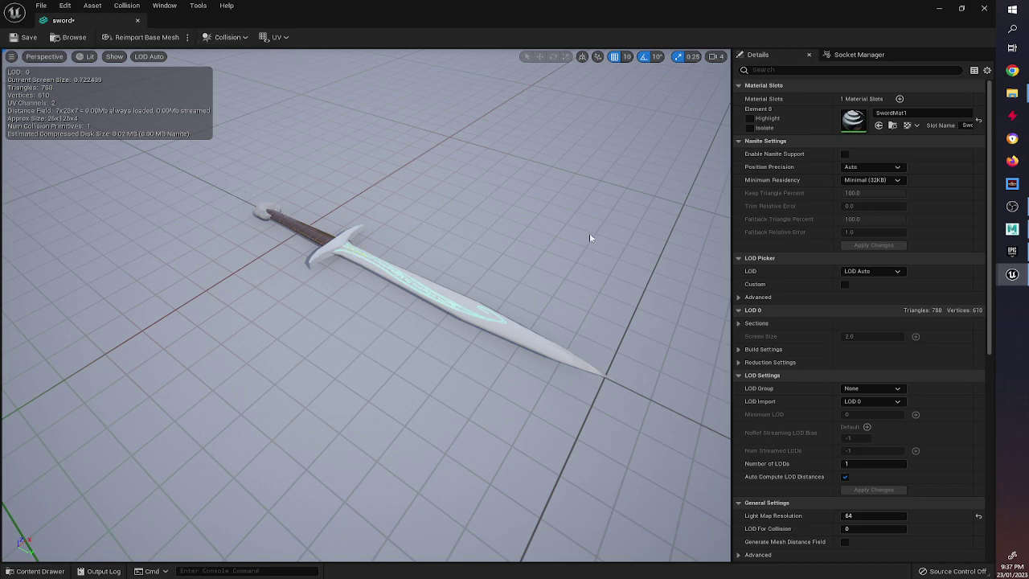
left_click(127, 6)
mouse_move(99, 11)
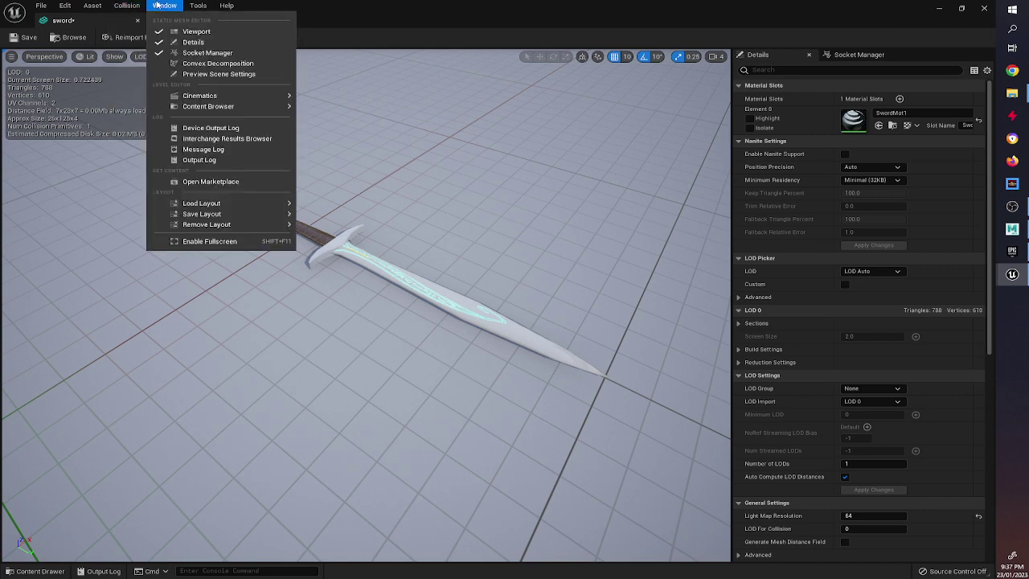
left_click(197, 6)
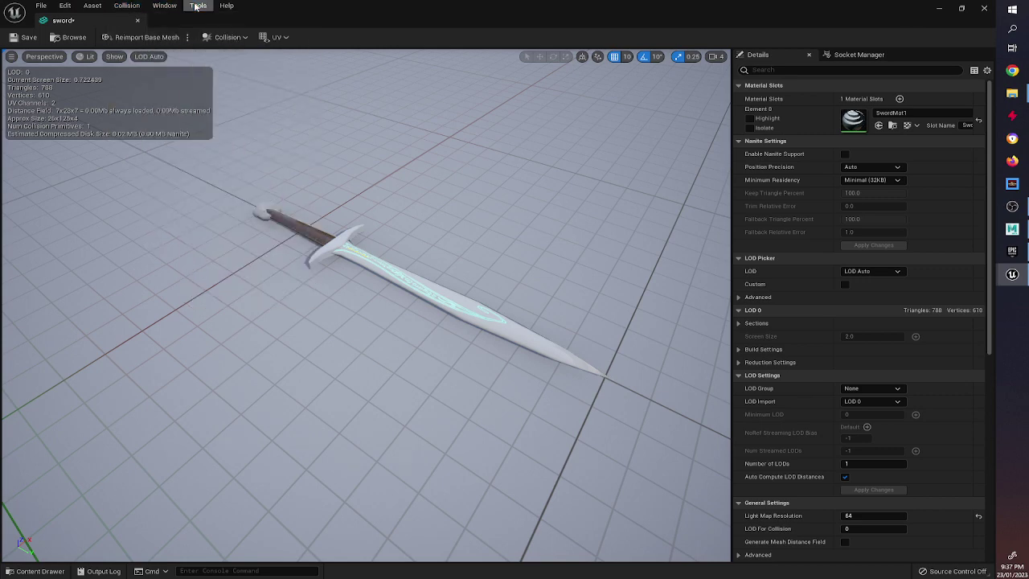
left_click(227, 38)
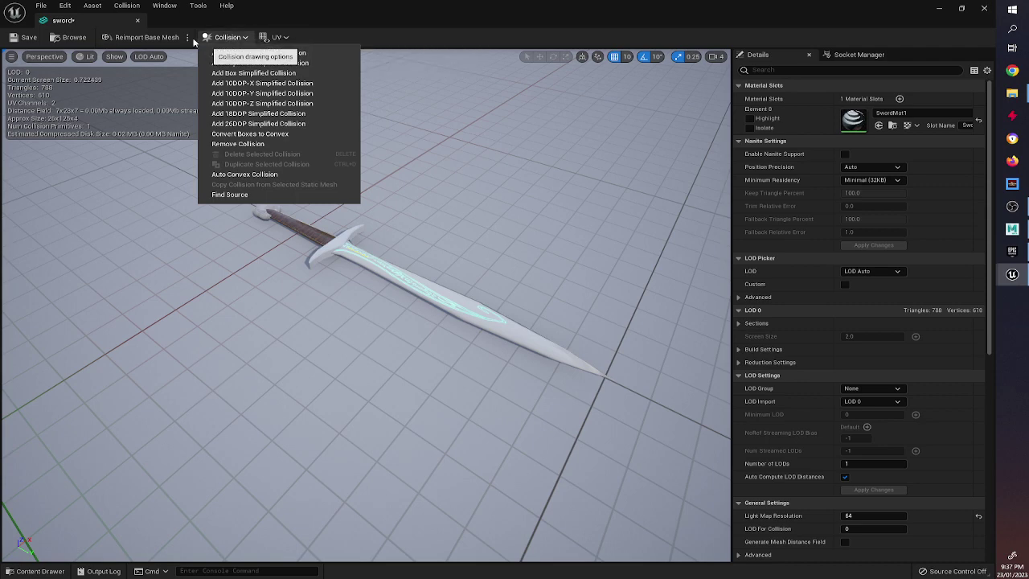
left_click(220, 37)
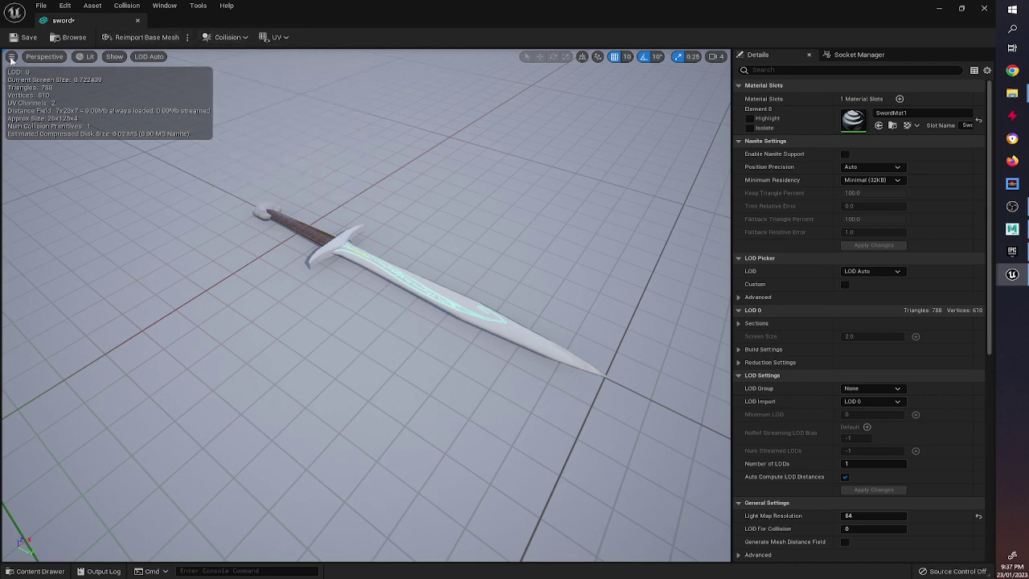
left_click(11, 57)
left_click(11, 58)
Display the sword mesh's simple and complex collision to compare them, and close the mesh editor.
left_click(121, 57)
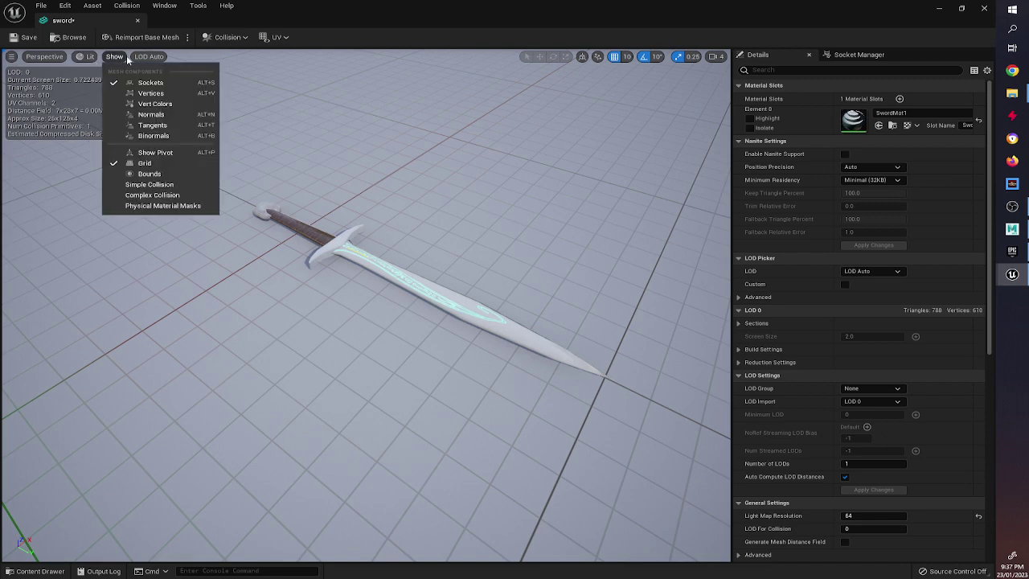
left_click(161, 185)
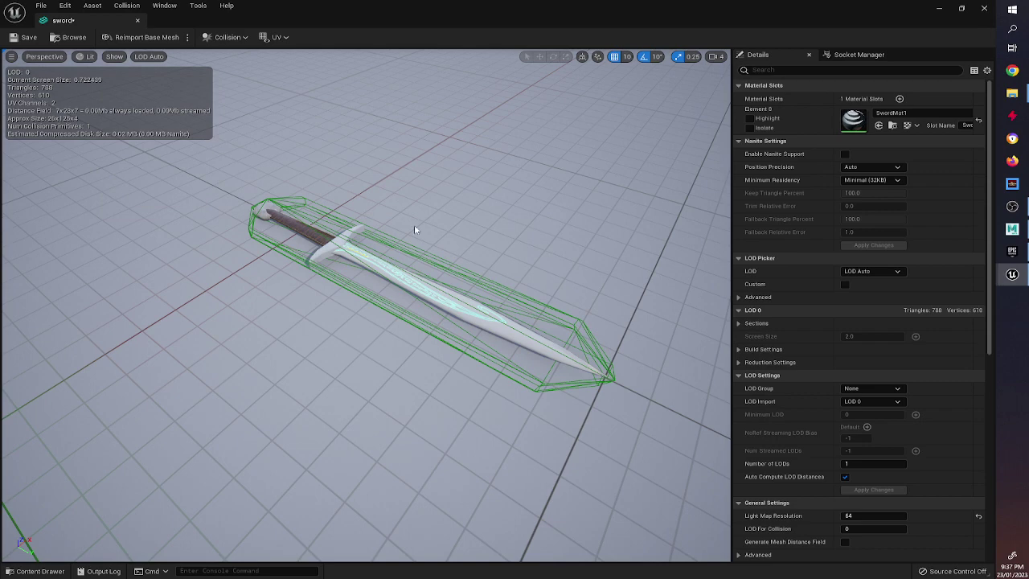
left_click(45, 56)
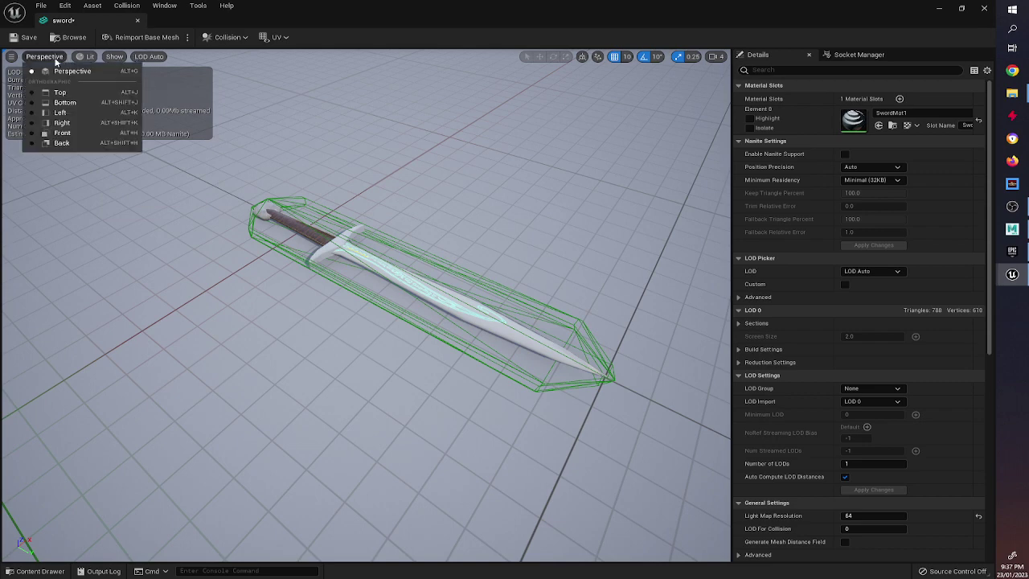
mouse_move(114, 58)
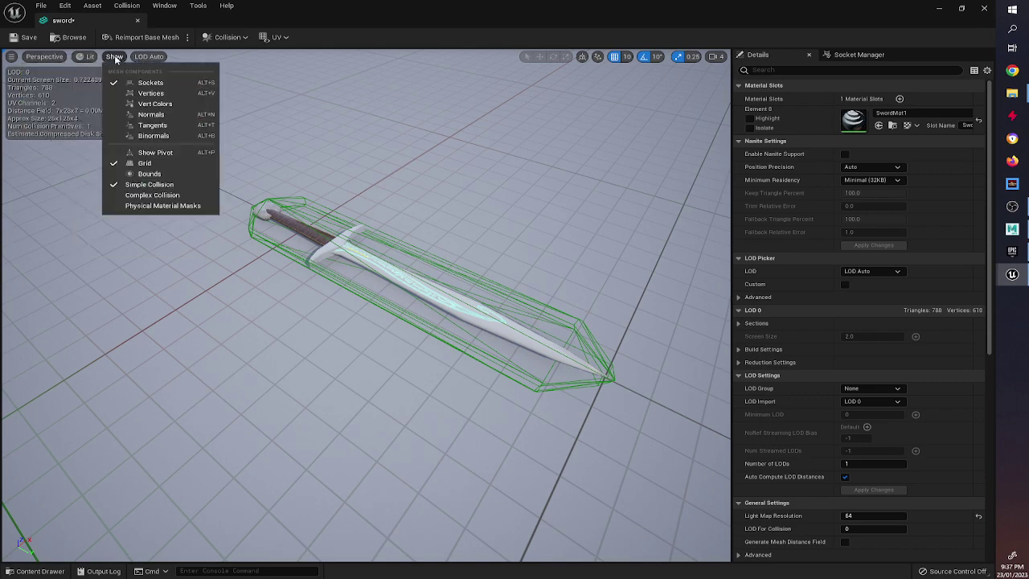
left_click(131, 195)
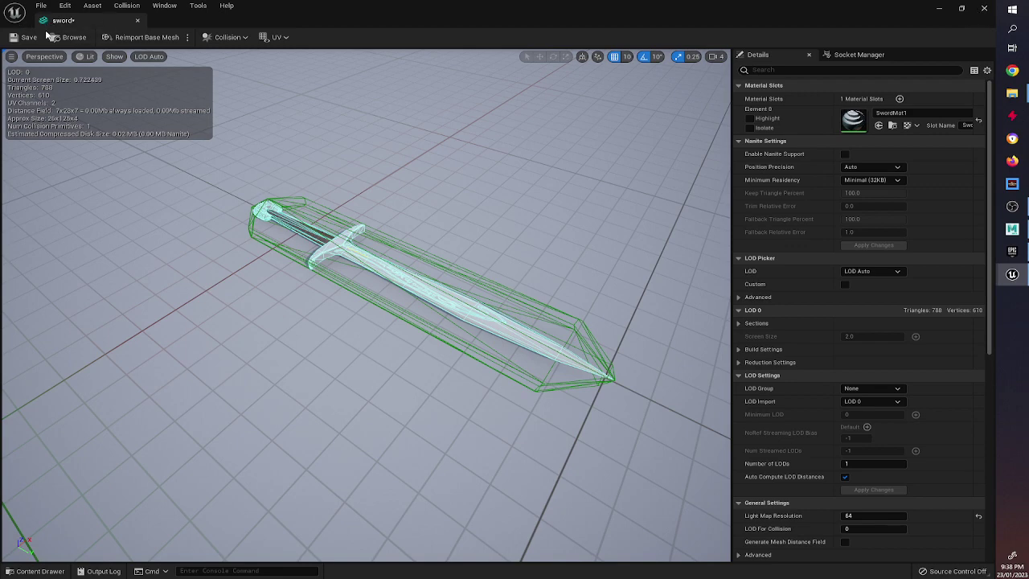
left_click(983, 8)
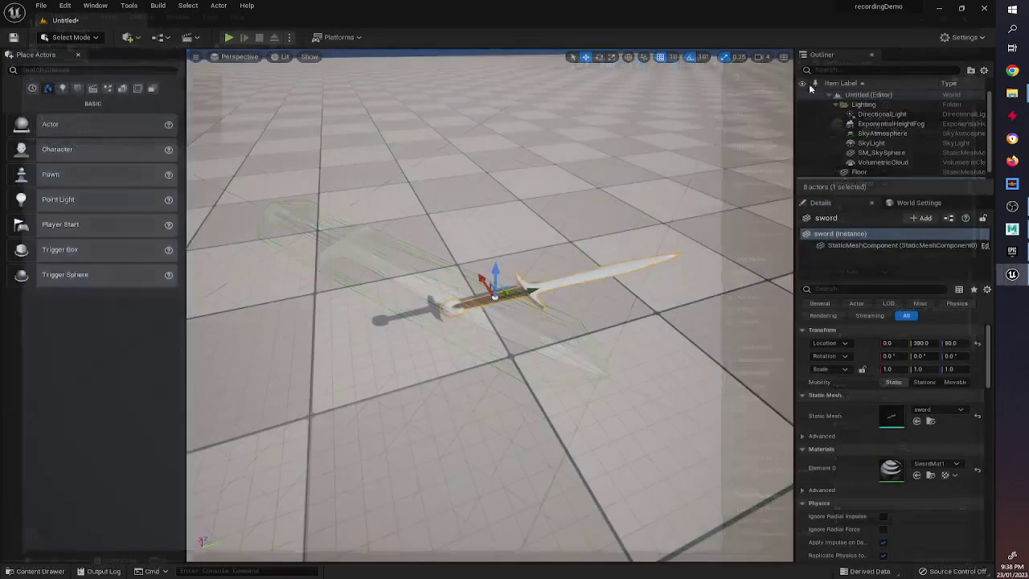
Raise the sword in the level to a Z location of 80 and enable Simulate Physics on it.
left_click_drag(498, 269, 526, 194)
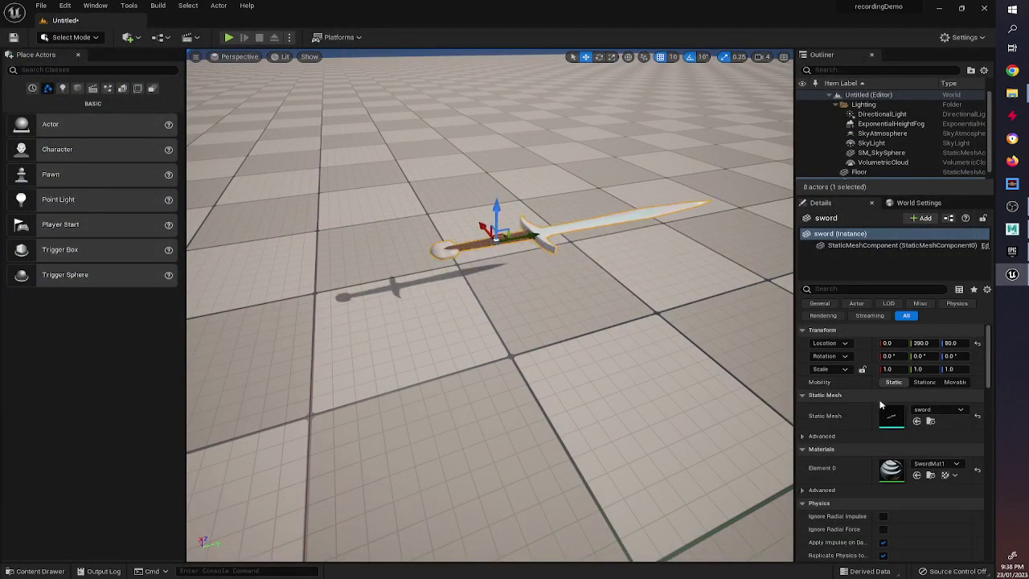
scroll(874, 476, "down", 2)
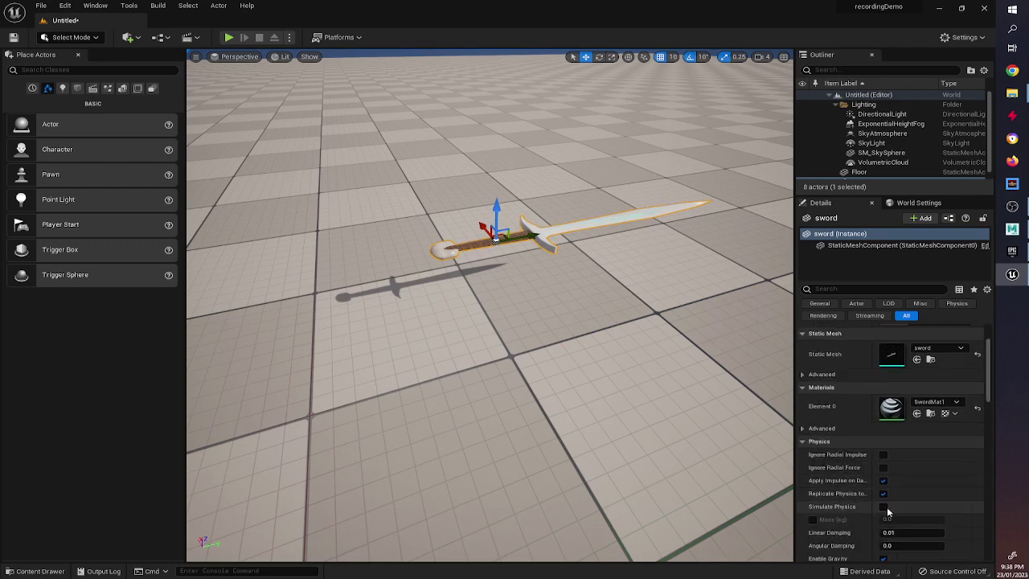
left_click(884, 507)
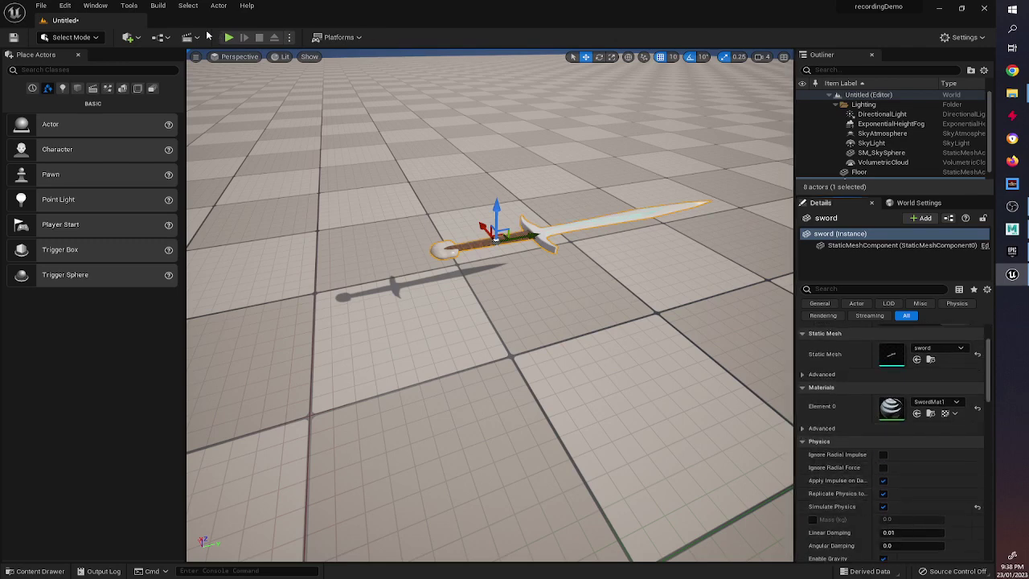
Play the level and run the character into the sword to test its physics, and stop the play session.
left_click(229, 37)
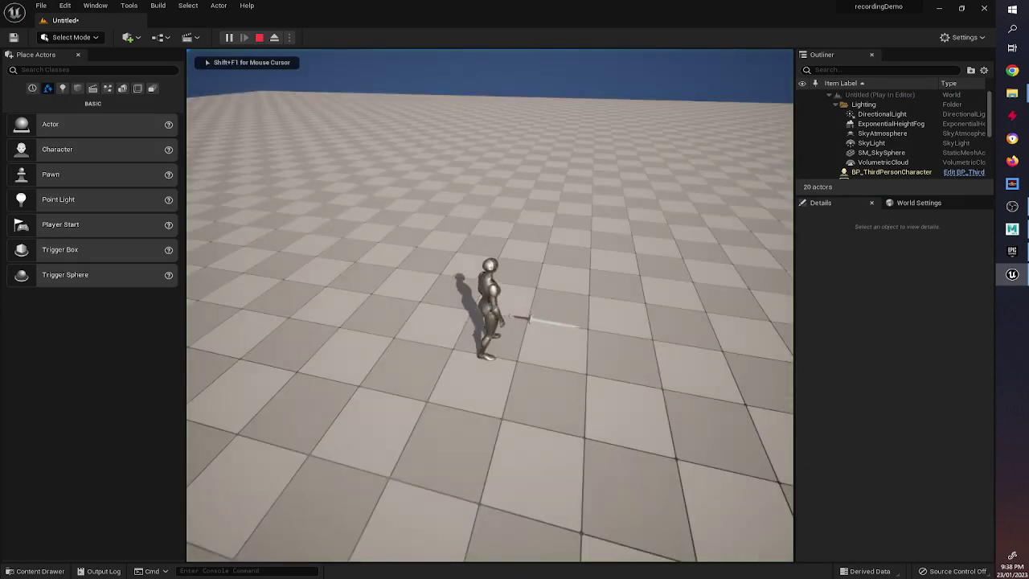
key("d")
key("s")
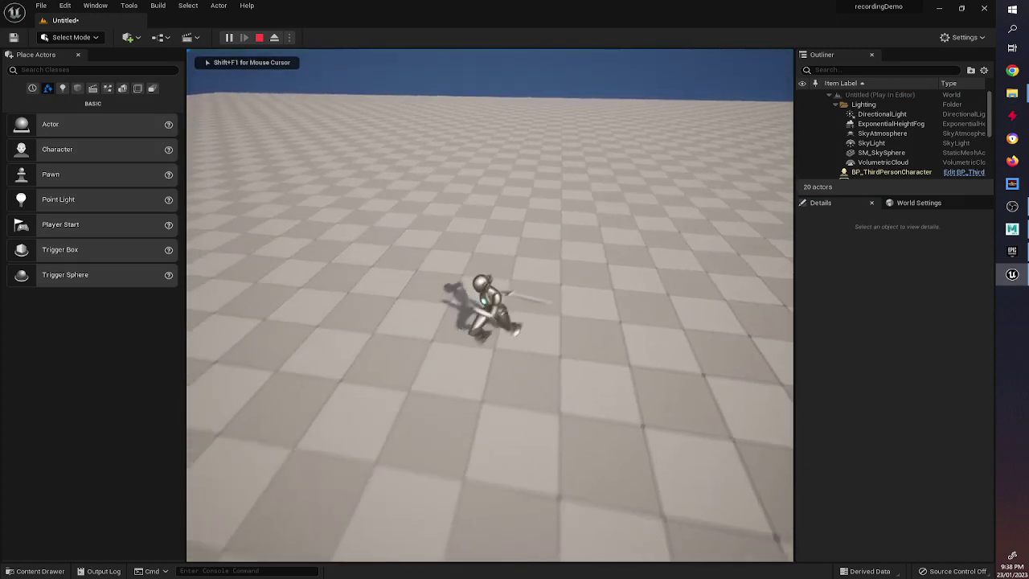
key("w")
key("d")
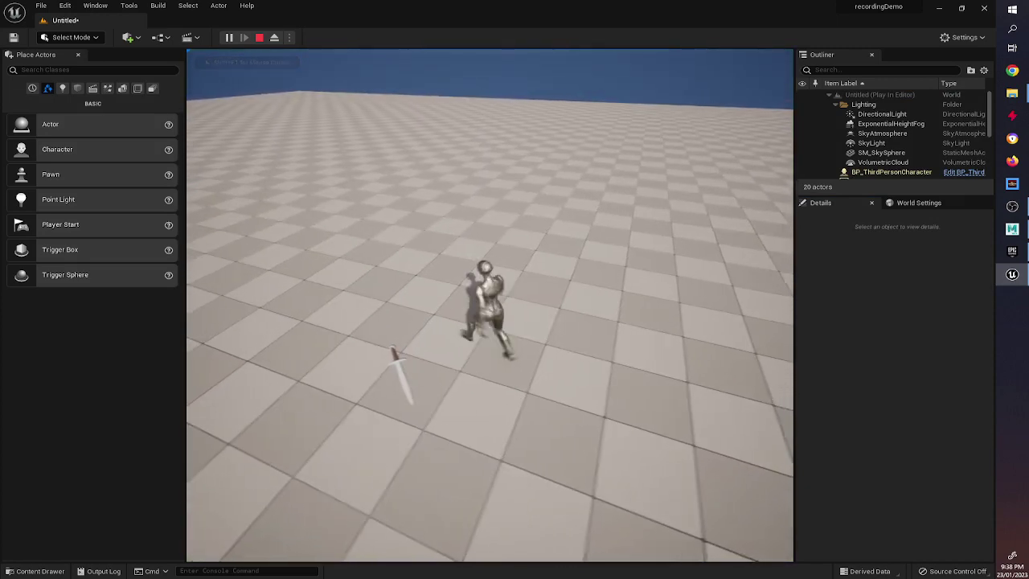
key("a")
key("s")
key("d")
key("w")
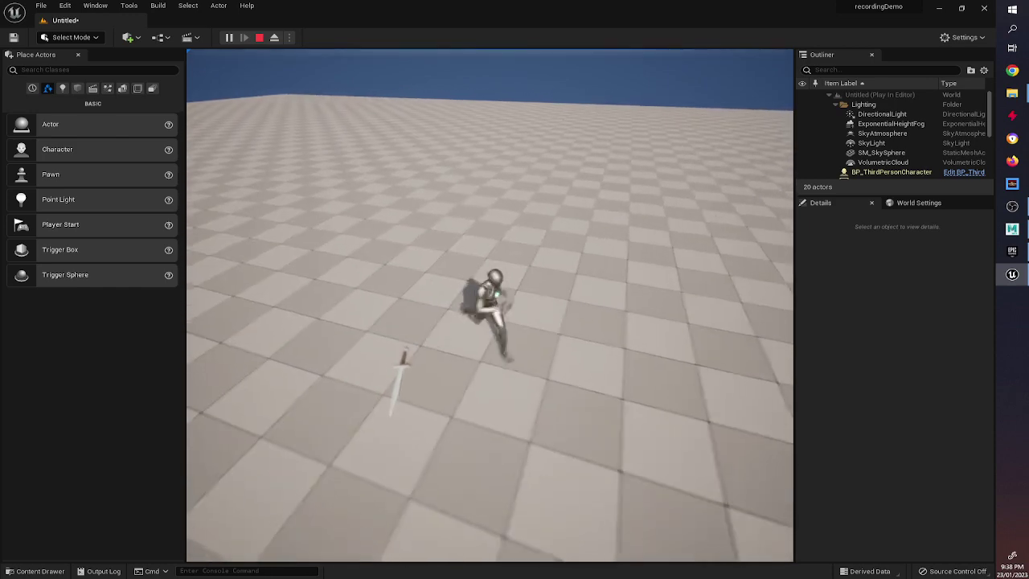
key("Escape")
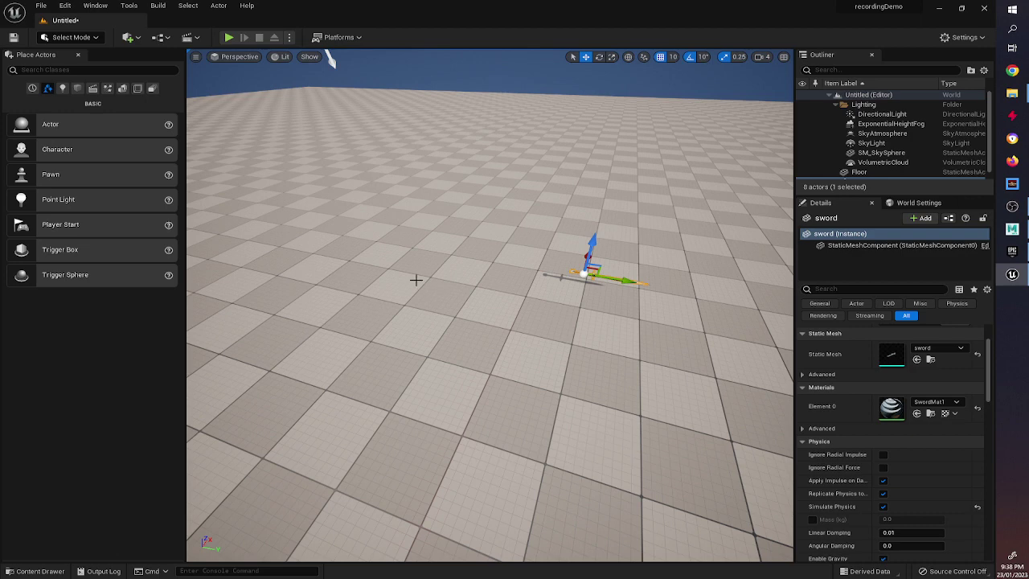
Create a Blueprint Class with Actor as its parent in the Sword folder and name it BP_sword.
left_click(29, 571)
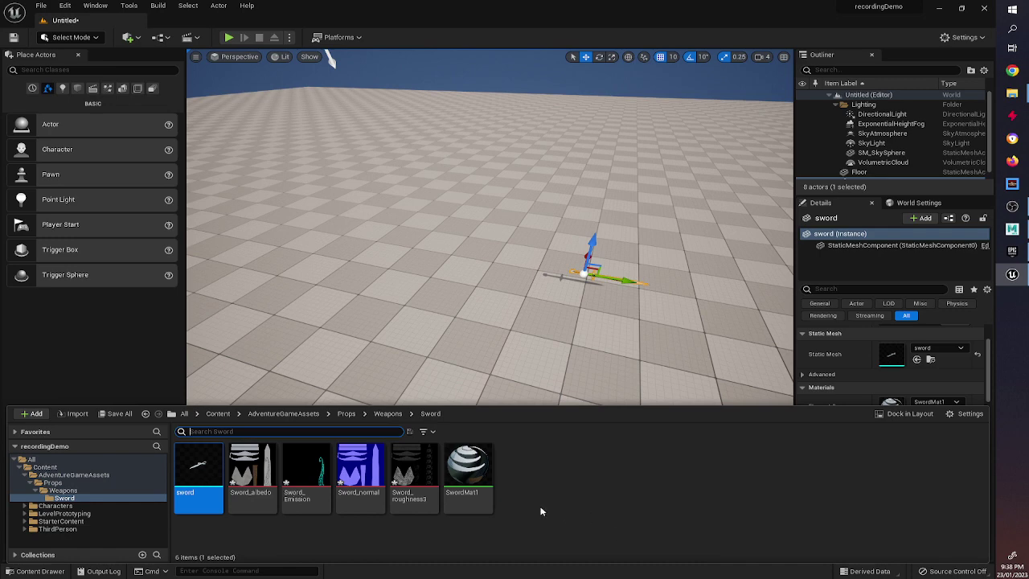
left_click(610, 501)
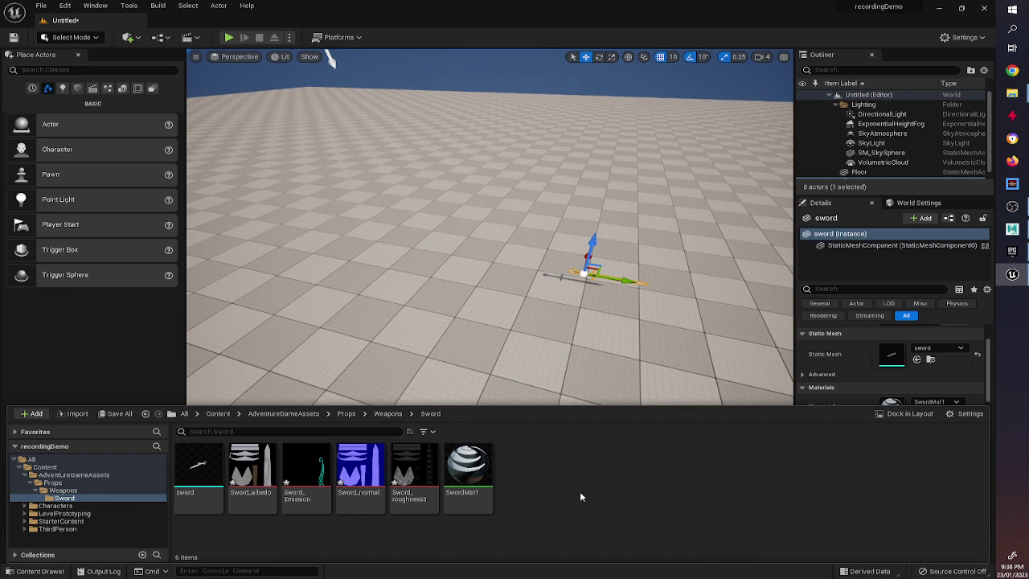
left_click(387, 413)
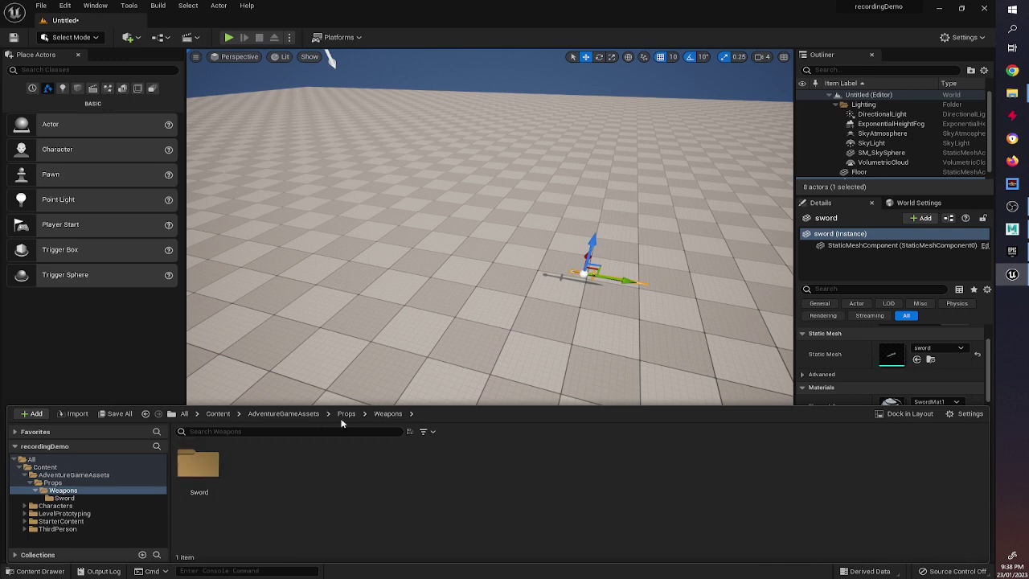
double_click(216, 472)
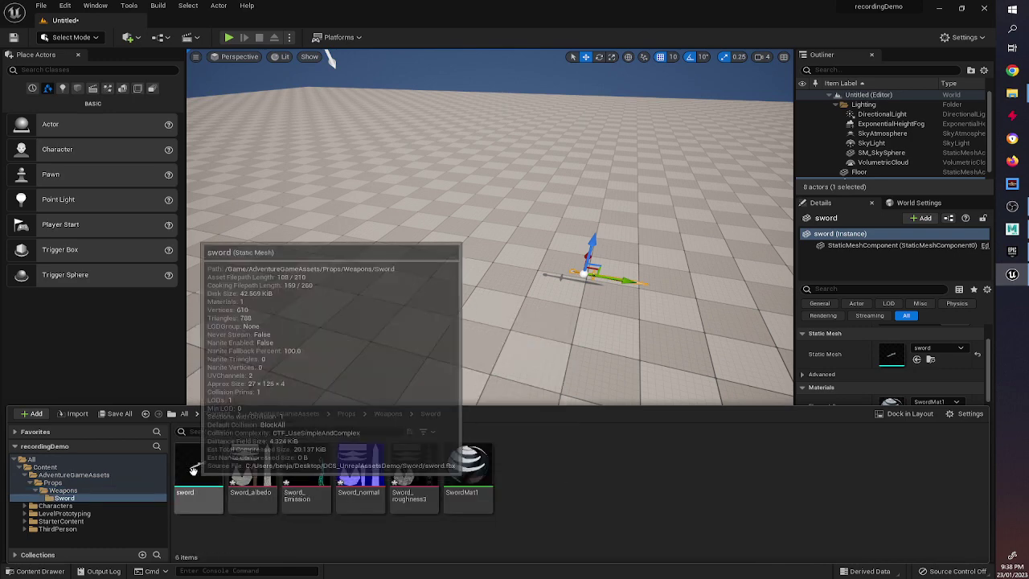
left_click(194, 470)
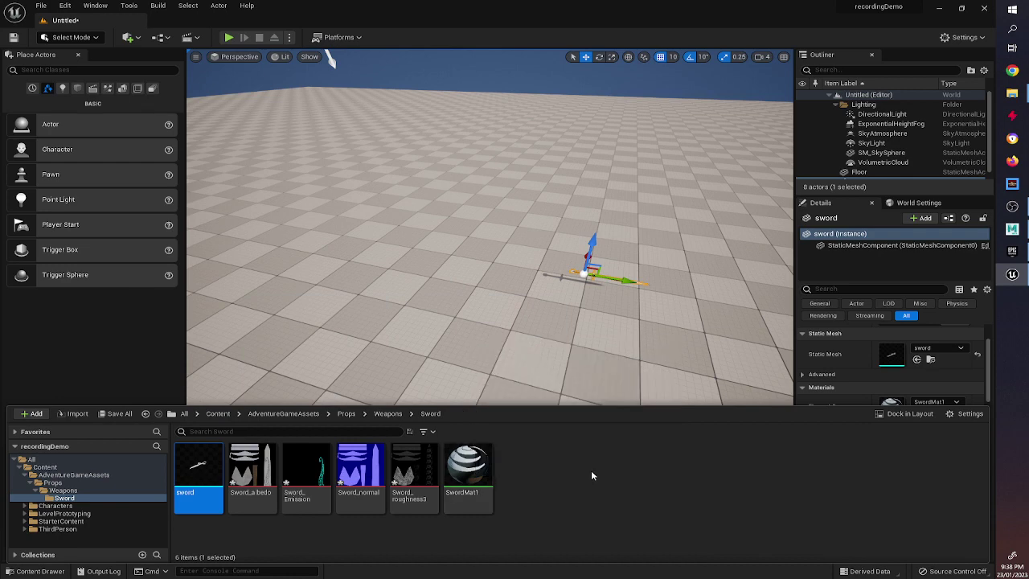
right_click(593, 475)
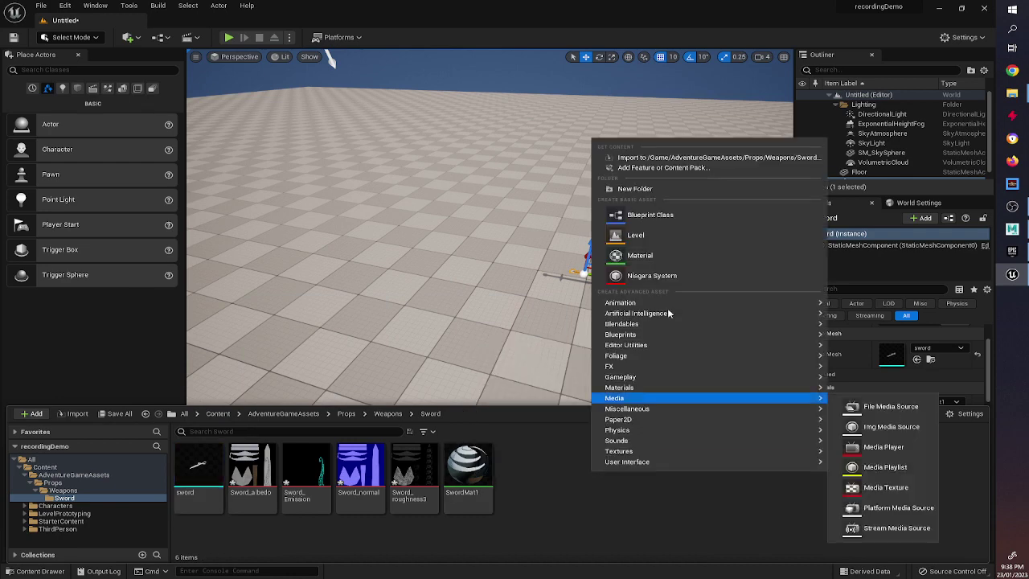
left_click(720, 217)
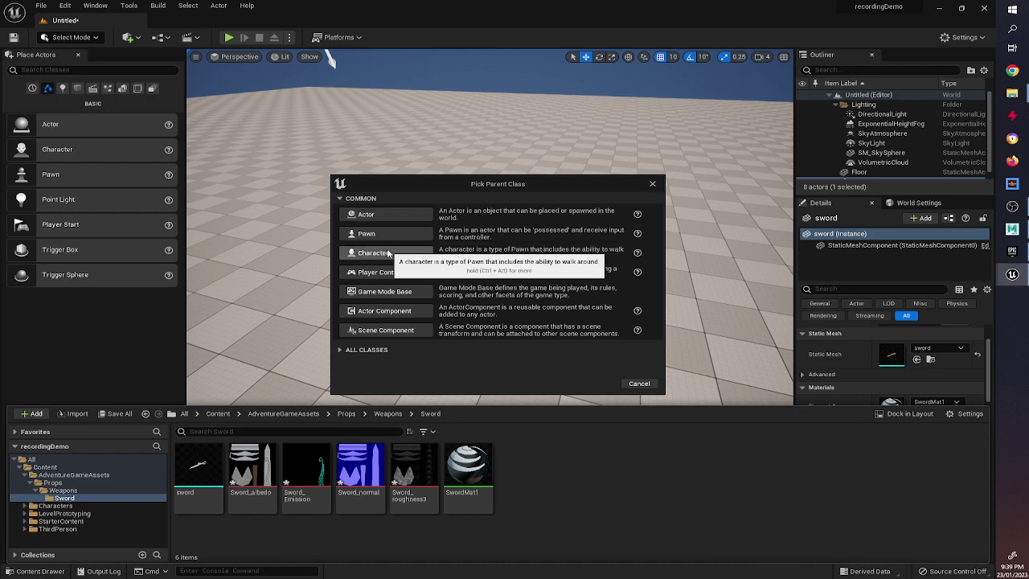
left_click(414, 213)
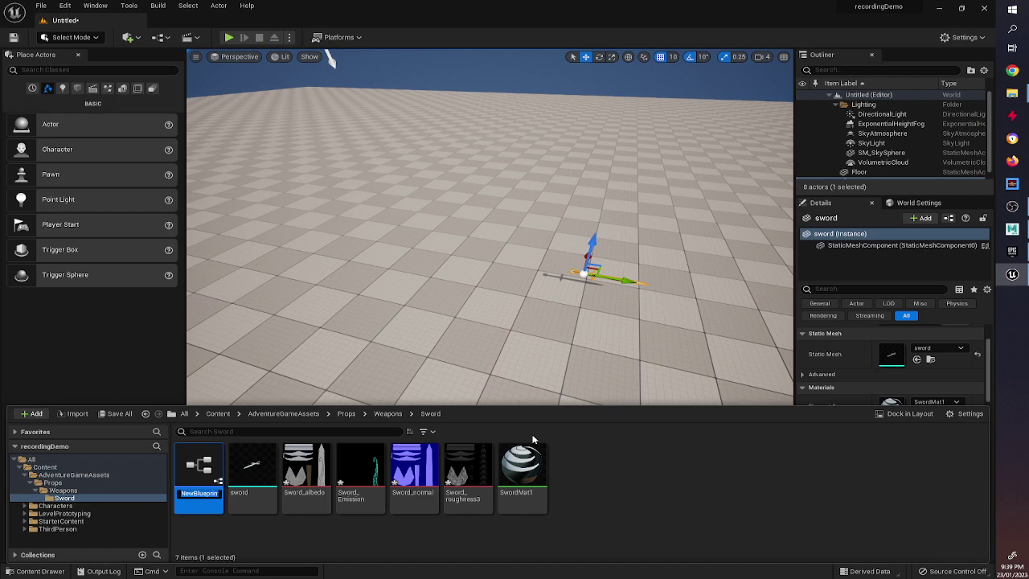
type("BP_sword")
key("Return")
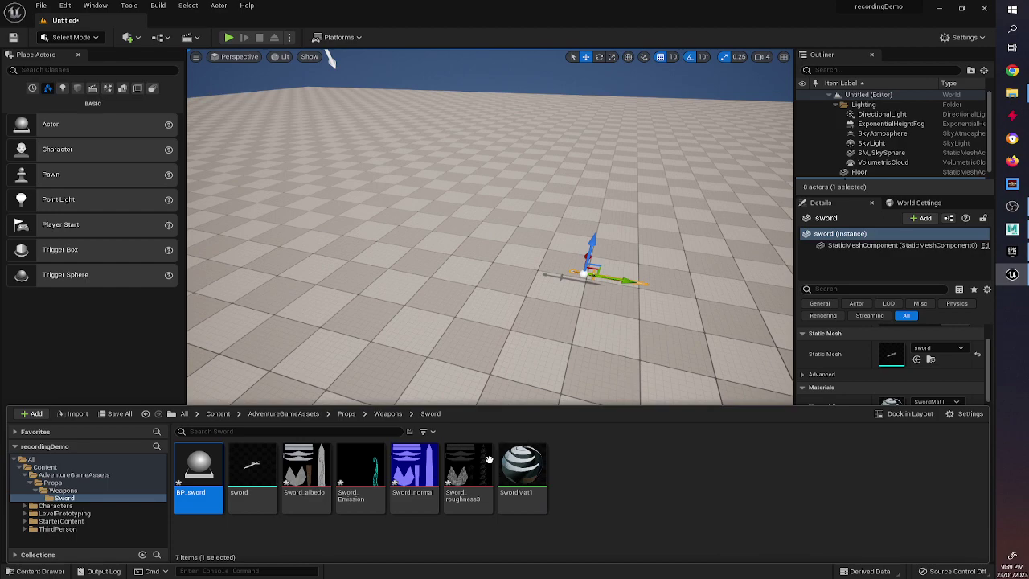
Open the BP_sword Blueprint, minimise its editor window and rename the asset as BP_sword_pickup in the Sword folder.
double_click(211, 487)
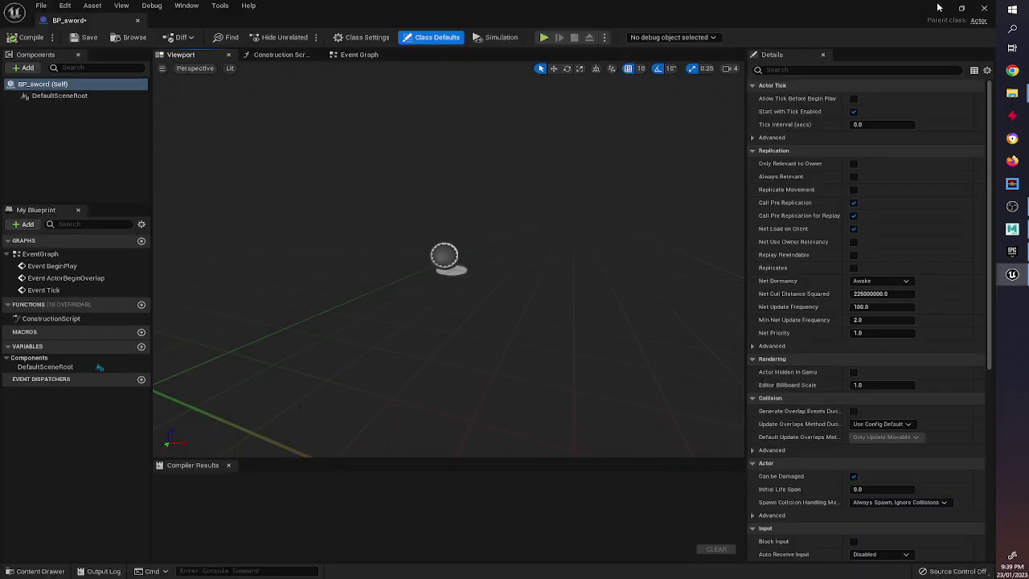
left_click(938, 8)
left_click(32, 571)
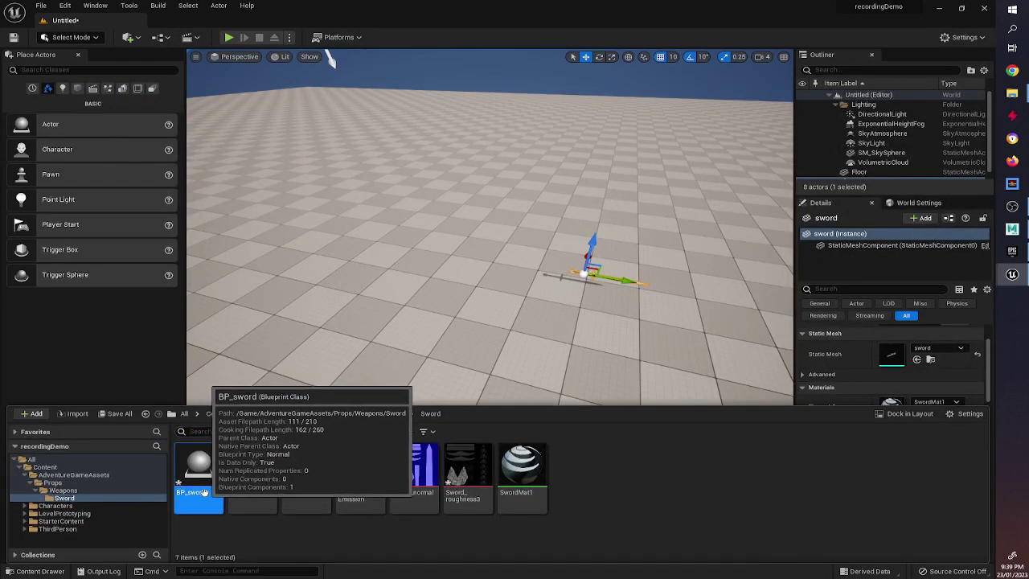
left_click(204, 491)
key("Return")
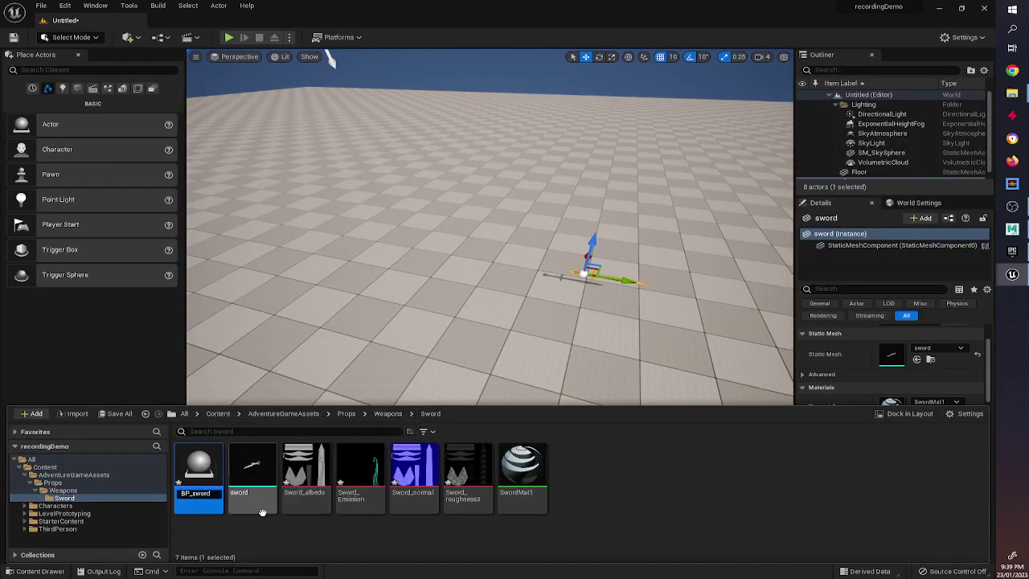
type("_pickup")
key("Return")
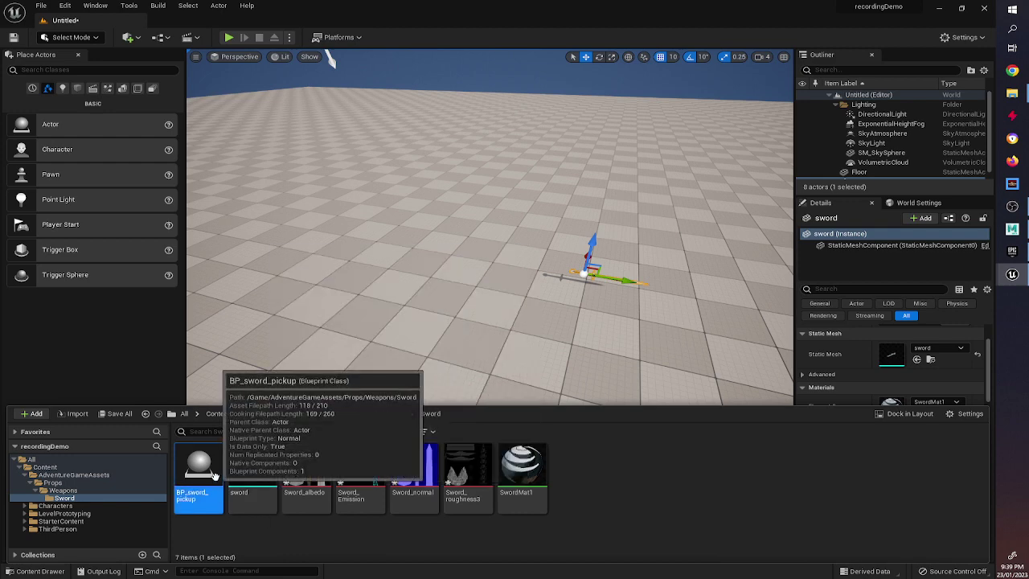